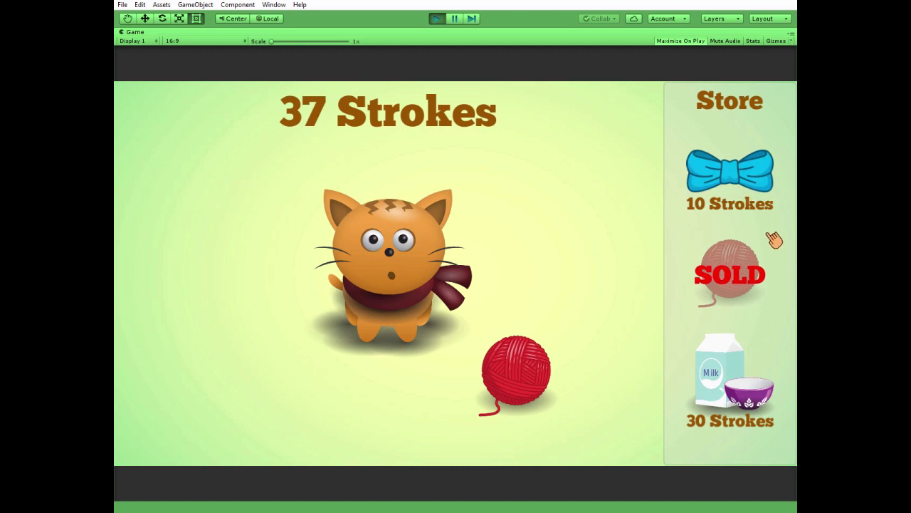
# - Try out the running game by buying the hair ribbon, stroking the cat and buying the milk, and leave play mode
pyautogui.click(739, 184)
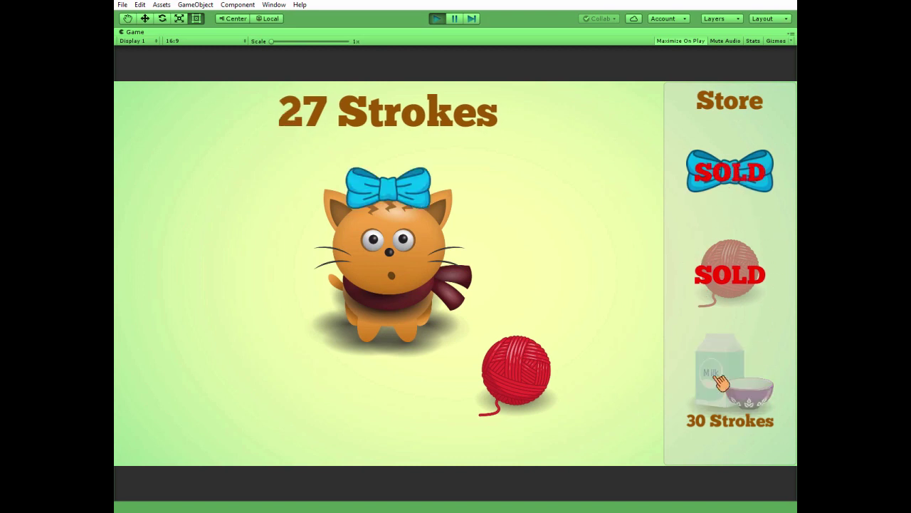
pyautogui.moveTo(395, 245); pyautogui.dragTo(402, 250)
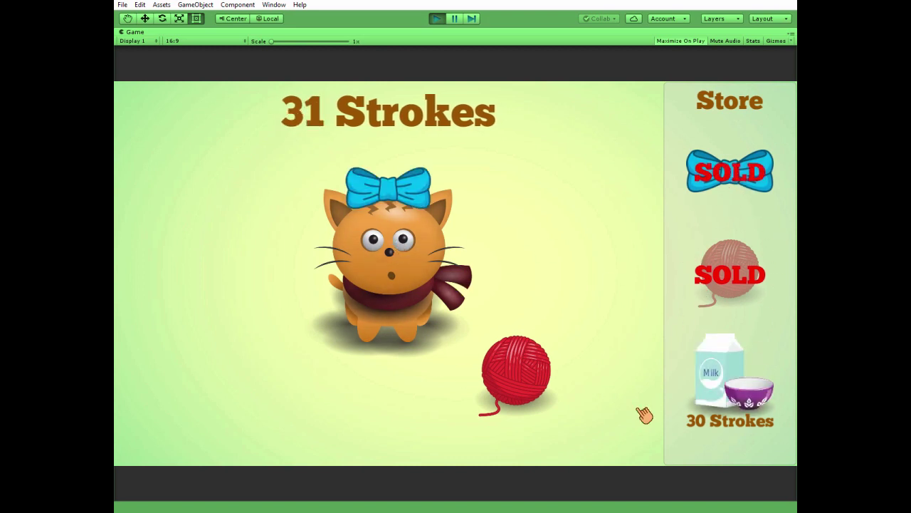
pyautogui.click(736, 376)
pyautogui.hotkey('ctrl', 'p')
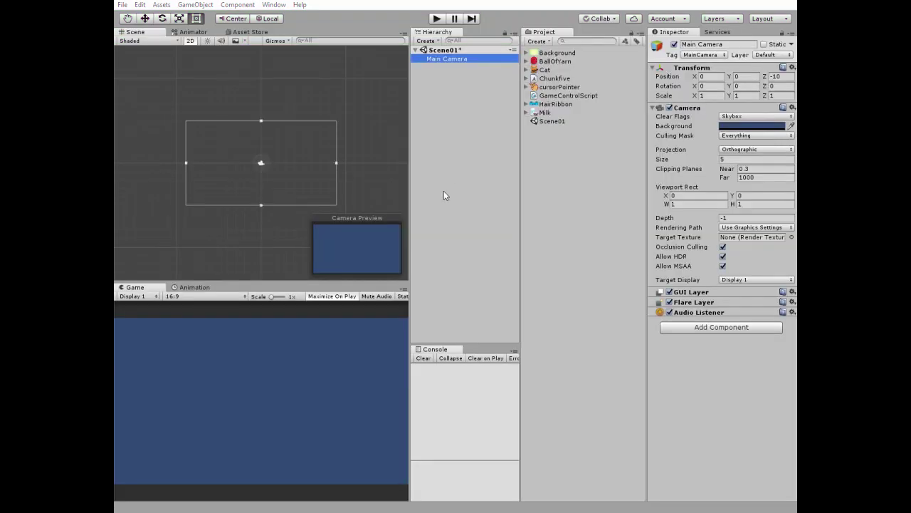
pyautogui.click(548, 122)
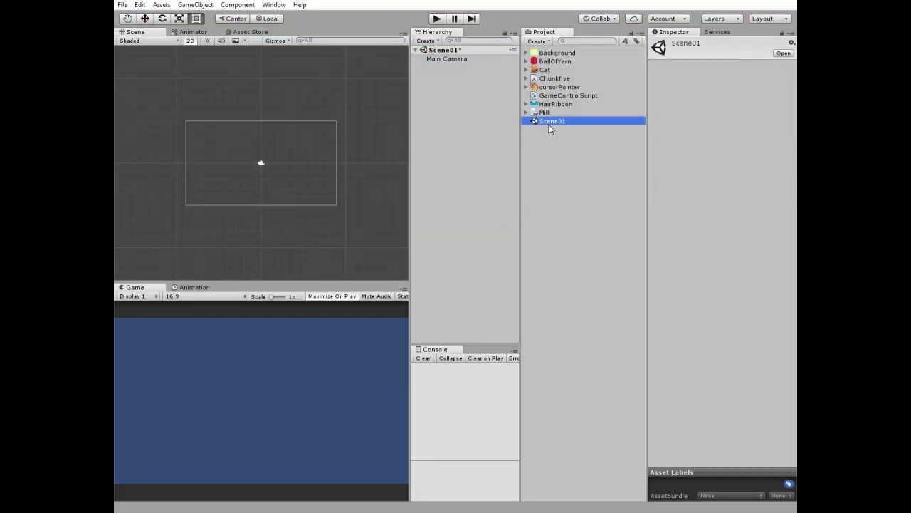
pyautogui.click(446, 59)
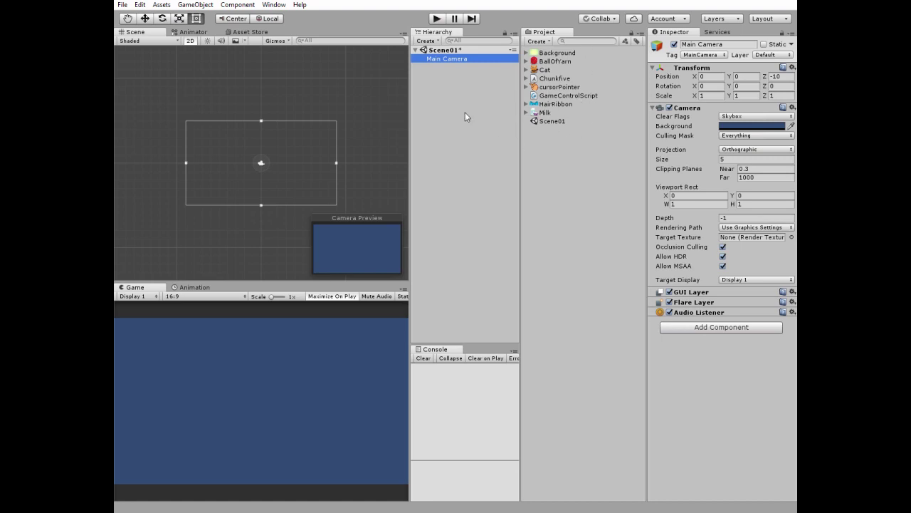
# - Place the Background sprite in the scene and set its position to X 0 and Y 0
pyautogui.moveTo(555, 52); pyautogui.dragTo(340, 225)
pyautogui.click(710, 77)
pyautogui.write('0')
pyautogui.click(737, 77)
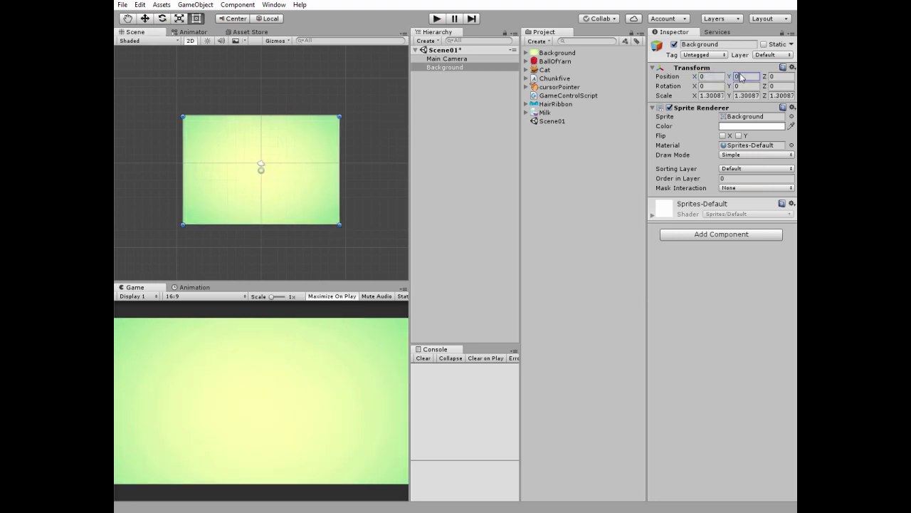
pyautogui.write('0')
# - Add a UI panel to the scene and set its Canvas to the Scale With Screen Size mode
pyautogui.click(425, 40)
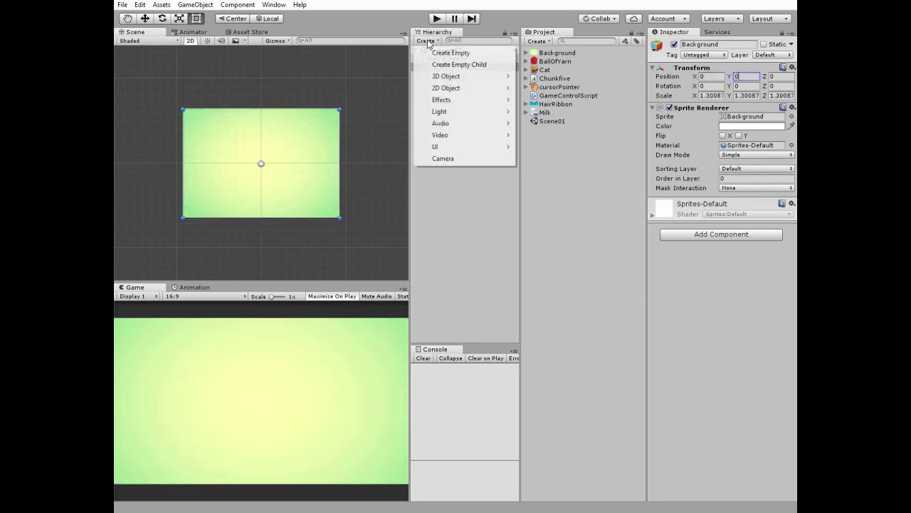
pyautogui.moveTo(484, 153)
pyautogui.click(539, 264)
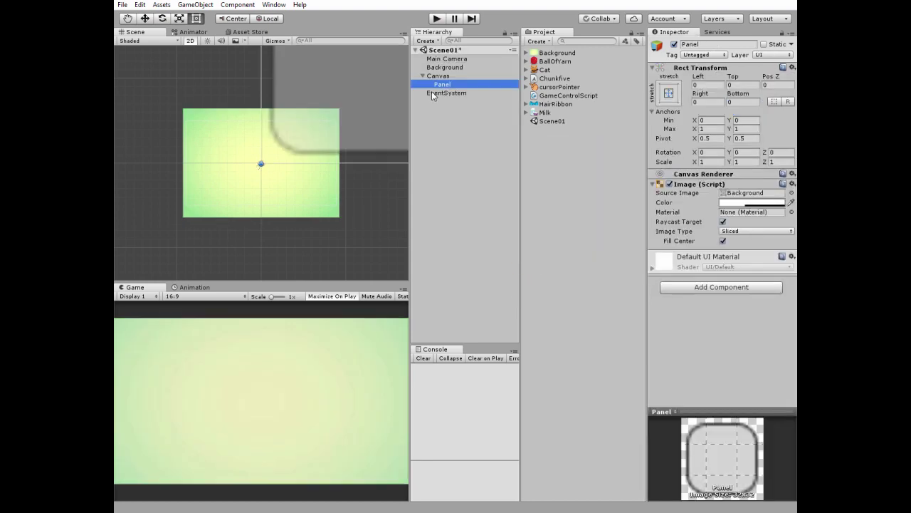
pyautogui.click(438, 75)
pyautogui.click(752, 254)
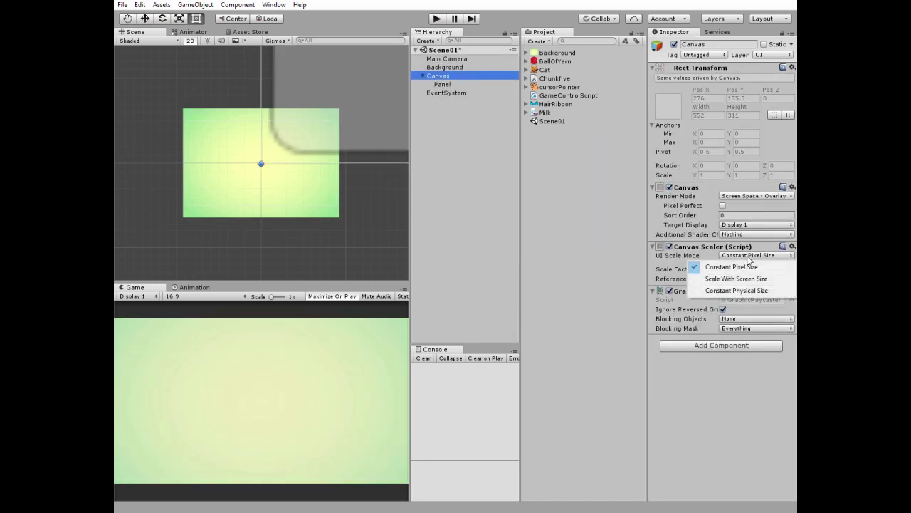
pyautogui.click(746, 278)
# - Add a second UI panel under the Canvas
pyautogui.rightClick(442, 76)
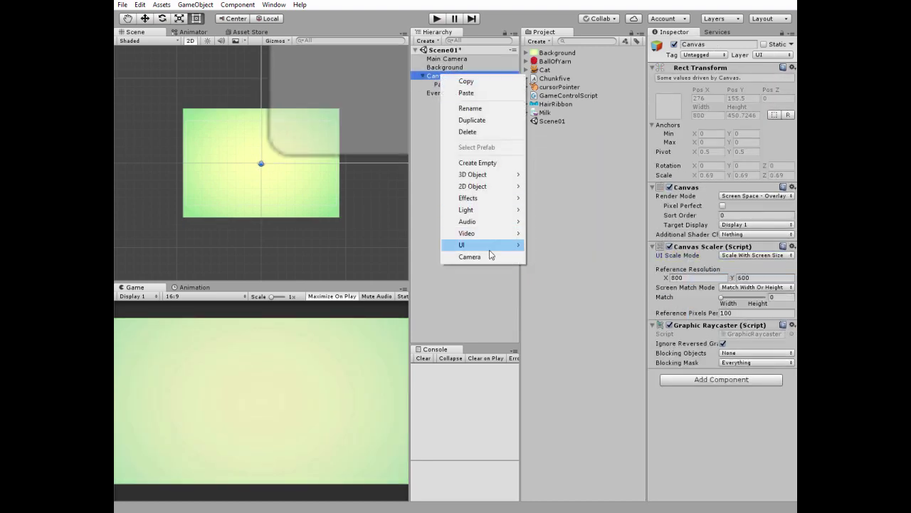
pyautogui.moveTo(491, 244)
pyautogui.click(550, 362)
# - Rename the first panel to GamePanel and the second one to StorePanel
pyautogui.doubleClick(449, 84)
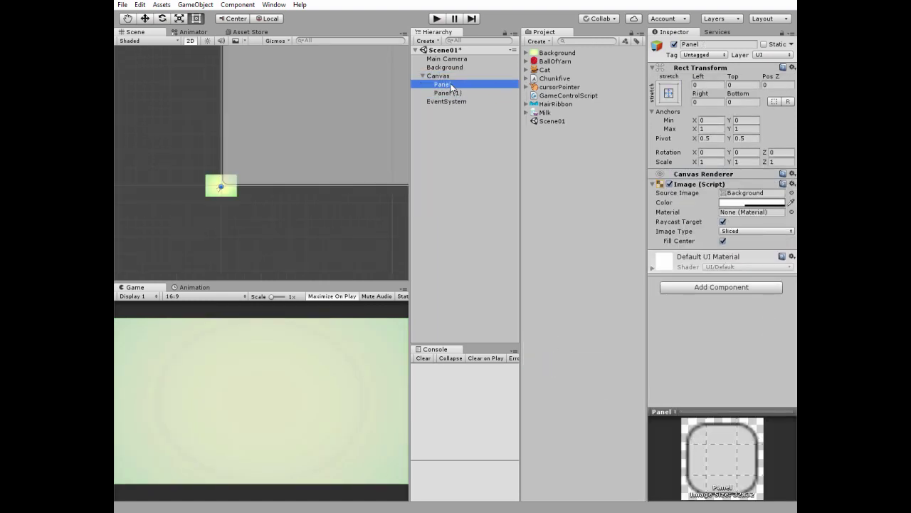
pyautogui.click(450, 85)
pyautogui.write('G')
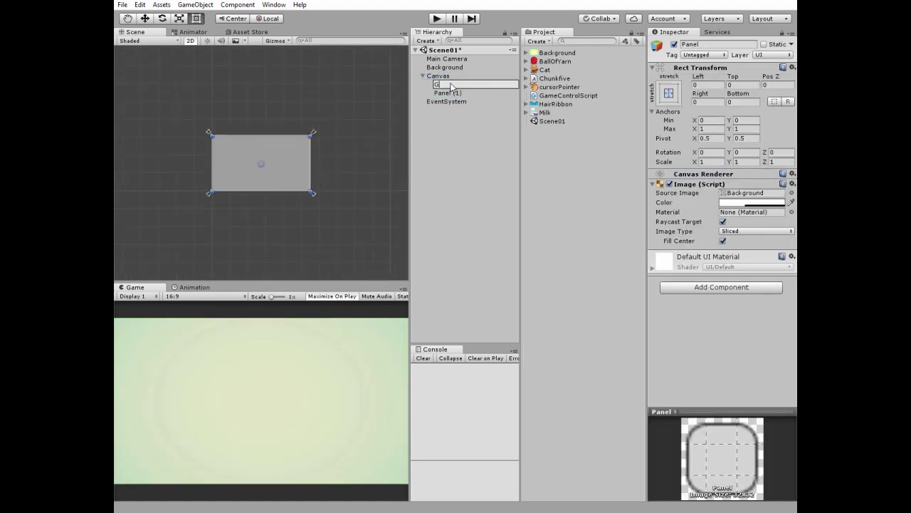
pyautogui.write('amePanel')
pyautogui.press('Return')
pyautogui.click(452, 93)
pyautogui.click(451, 93)
pyautogui.write('StorePan')
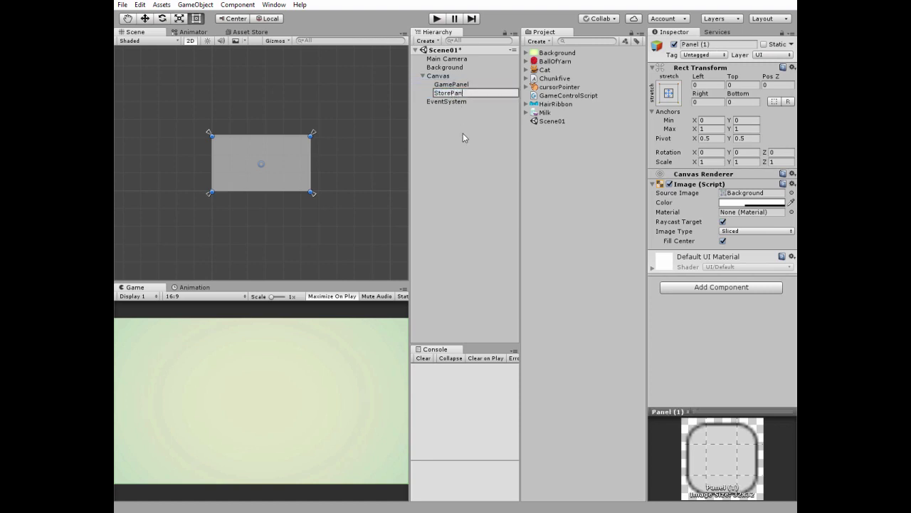
pyautogui.write('el')
pyautogui.press('Return')
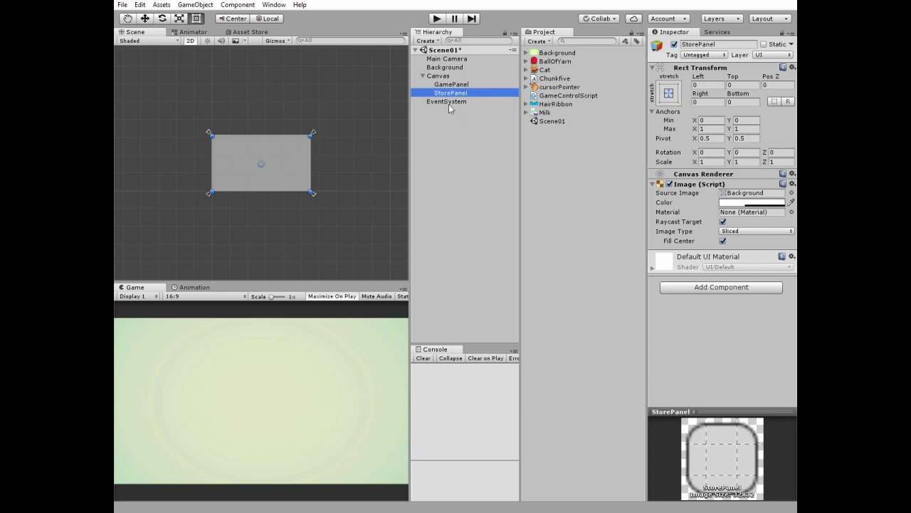
# - Pull GamePanel's right edge inward by about 157 and shrink StorePanel to the remaining strip beside it
pyautogui.click(309, 169)
pyautogui.moveTo(311, 177); pyautogui.dragTo(294, 184)
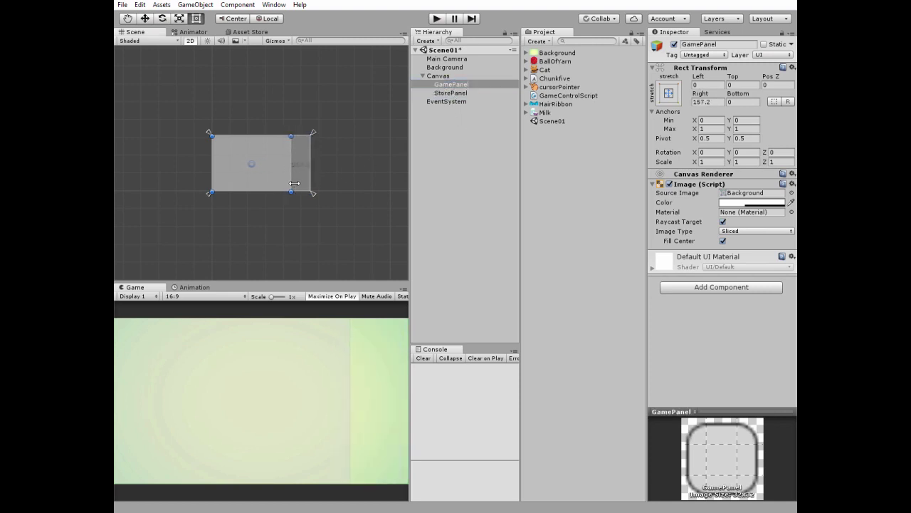
pyautogui.scroll(4, 314, 181)
pyautogui.click(451, 93)
pyautogui.moveTo(158, 166); pyautogui.dragTo(324, 166)
# - Make GamePanel's image color fully transparent with an alpha of 0
pyautogui.click(451, 84)
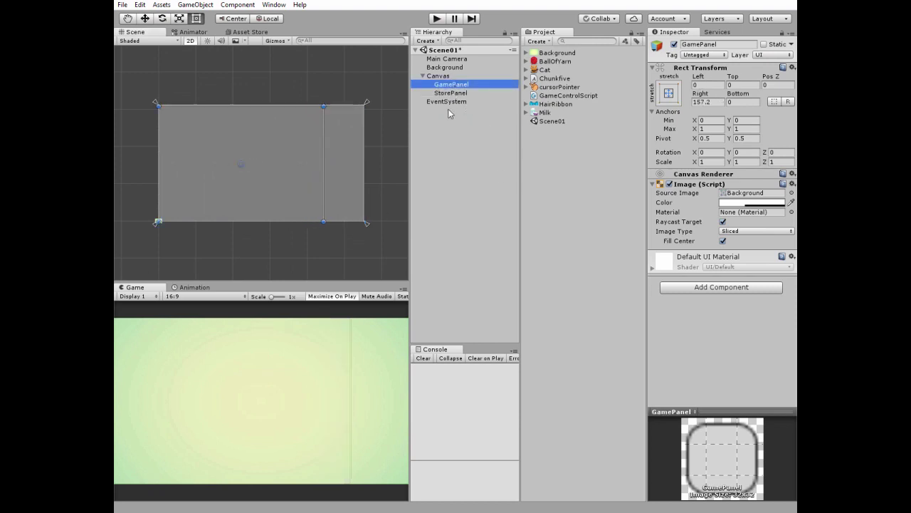
pyautogui.click(748, 203)
pyautogui.moveTo(459, 306); pyautogui.dragTo(431, 306)
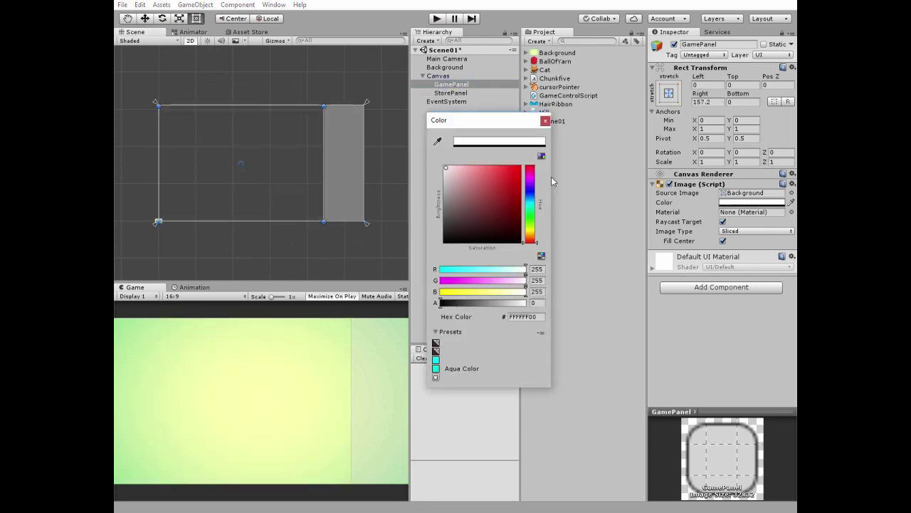
pyautogui.click(546, 120)
# - Add a UI button under GamePanel and delete the button's Text child
pyautogui.rightClick(452, 85)
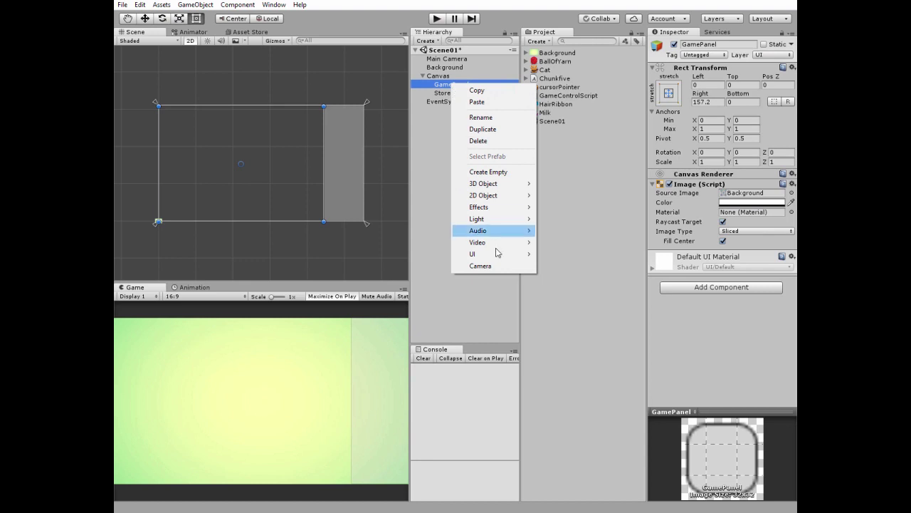
pyautogui.moveTo(501, 253)
pyautogui.click(561, 289)
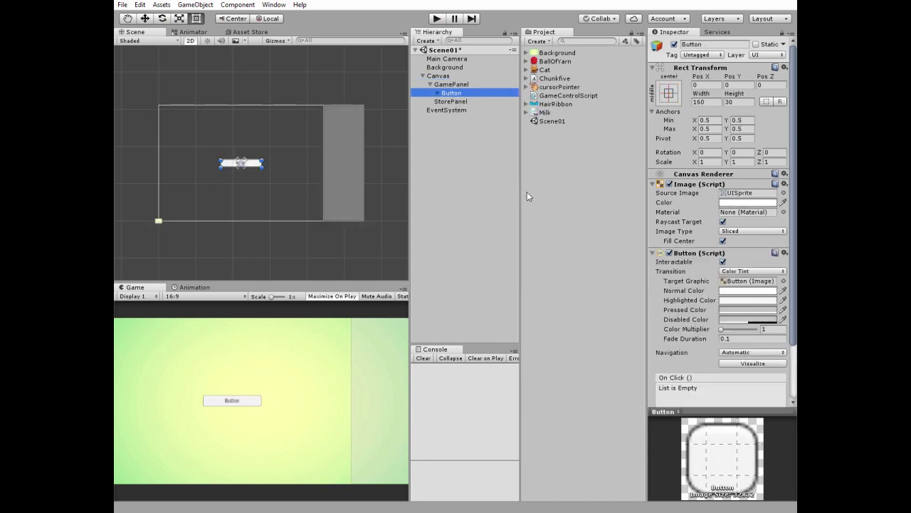
pyautogui.click(437, 93)
pyautogui.click(454, 102)
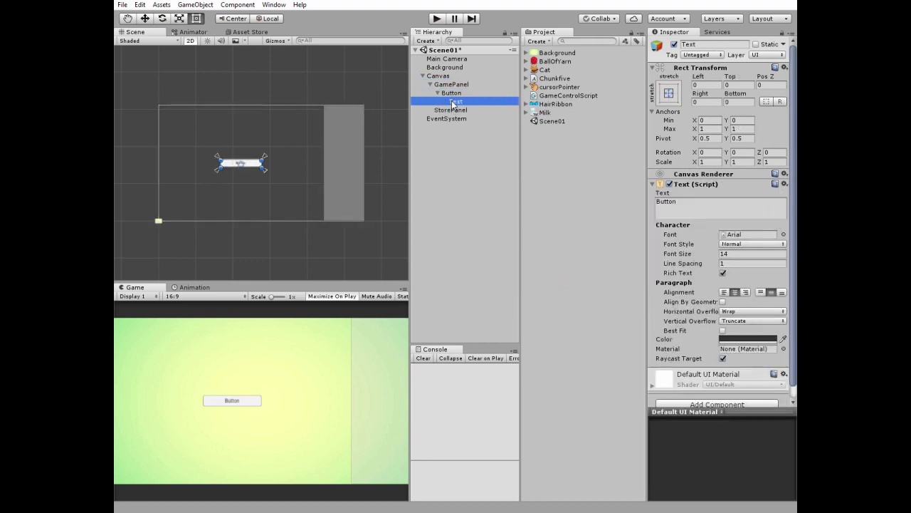
# - Rename the new button to CatButton
pyautogui.click(455, 93)
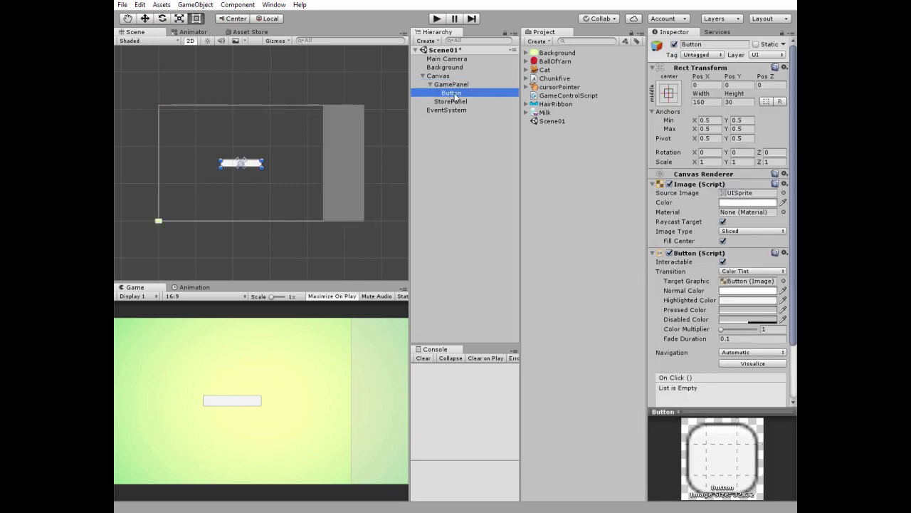
pyautogui.click(455, 93)
pyautogui.write('Cat')
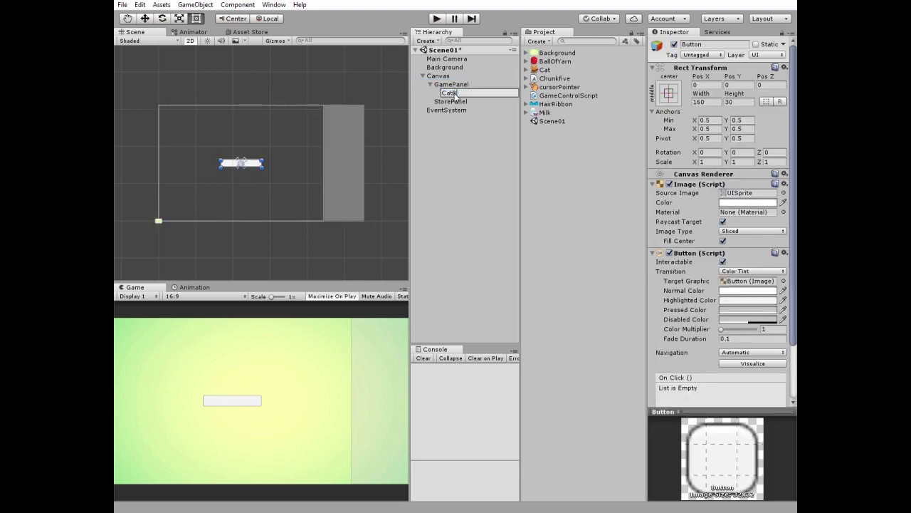
pyautogui.write('Button')
pyautogui.press('Return')
# - Size CatButton to 200 wide and 200 high and give it the Cat sprite with Preserve Aspect enabled
pyautogui.click(710, 101)
pyautogui.write('200')
pyautogui.click(741, 102)
pyautogui.write('200')
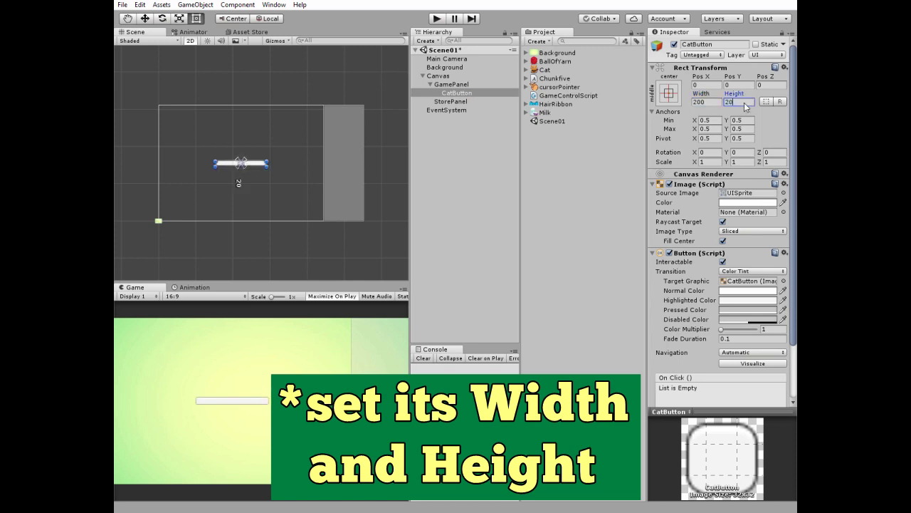
pyautogui.moveTo(541, 69); pyautogui.dragTo(744, 193)
pyautogui.click(723, 241)
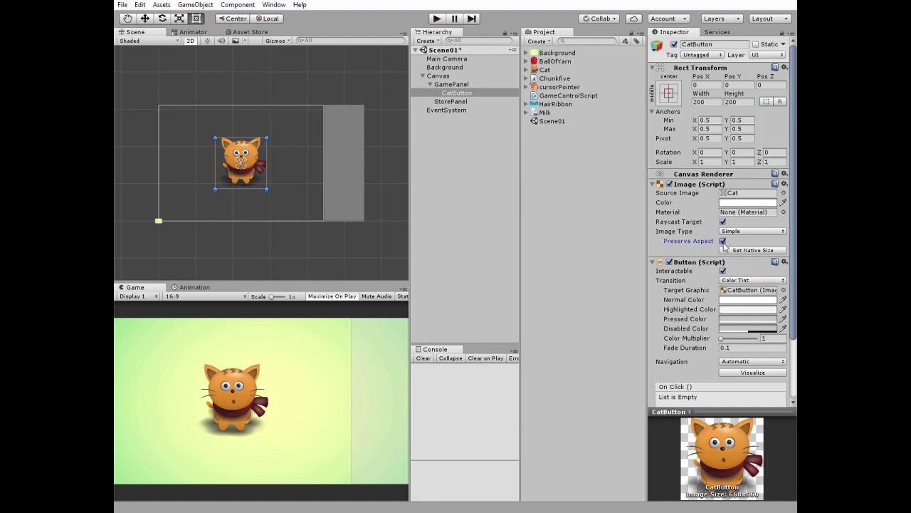
# - Adjust the highlighted and pressed tint colors of CatButton
pyautogui.click(737, 310)
pyautogui.moveTo(523, 271); pyautogui.dragTo(521, 292)
pyautogui.click(544, 122)
pyautogui.click(726, 319)
pyautogui.click(545, 122)
# - Add a UI image under GamePanel and name it HairRibbon
pyautogui.rightClick(450, 84)
pyautogui.moveTo(488, 255)
pyautogui.click(563, 266)
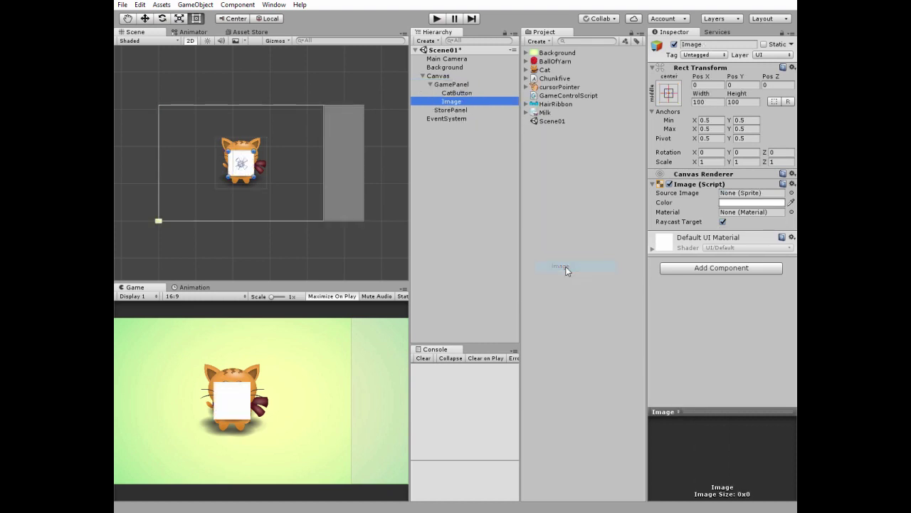
pyautogui.click(456, 104)
pyautogui.write('HairRibbon')
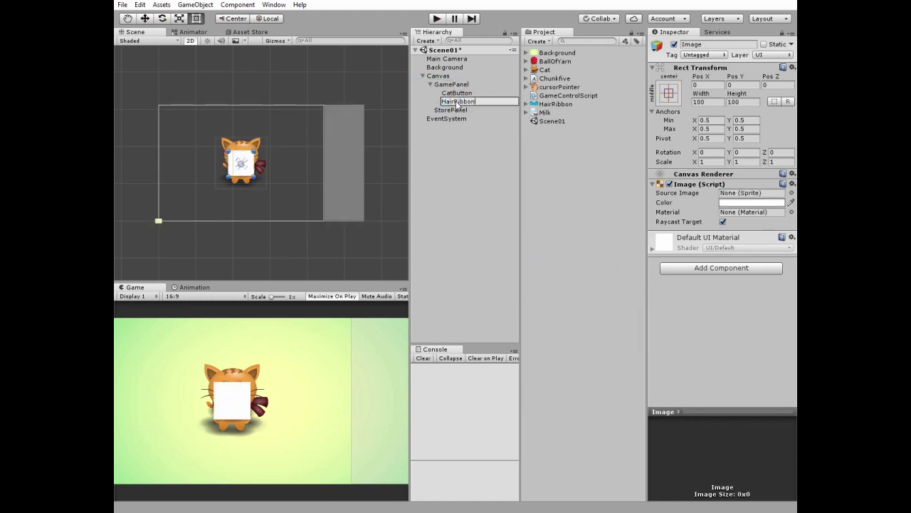
pyautogui.press('Return')
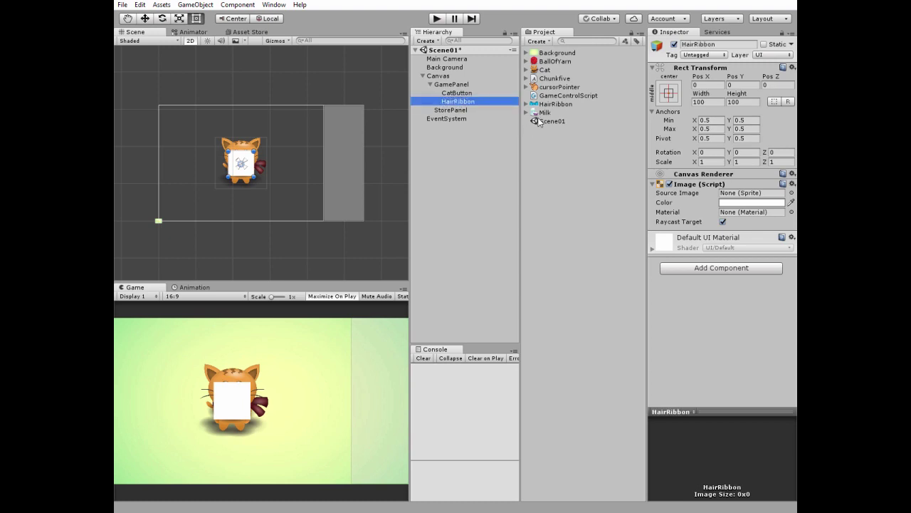
# - Give the HairRibbon image the HairRibbon sprite with Preserve Aspect enabled and set its Pos Y to 100
pyautogui.moveTo(556, 104); pyautogui.dragTo(736, 199)
pyautogui.click(723, 240)
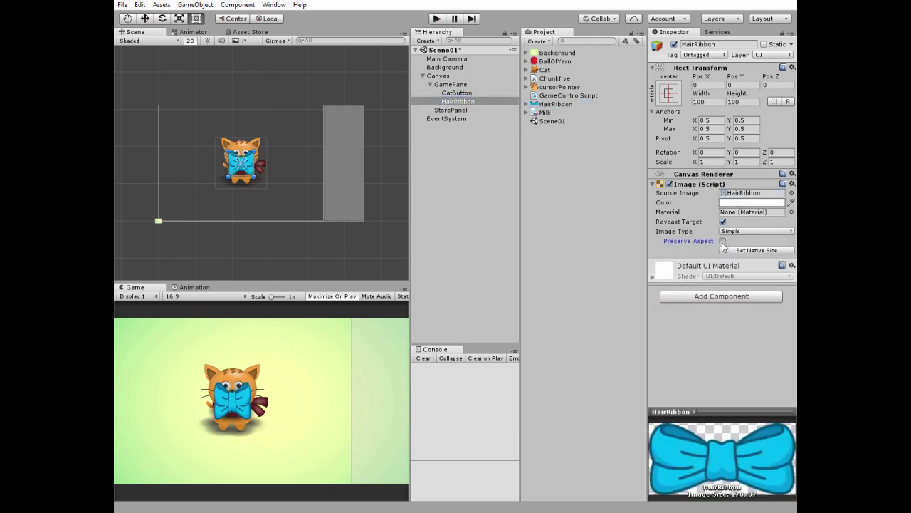
pyautogui.click(738, 85)
pyautogui.write('100')
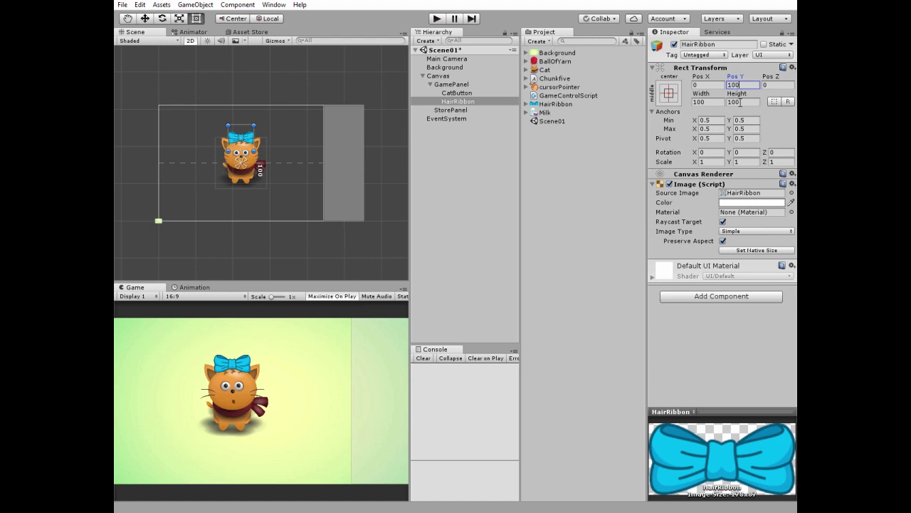
# - Add another UI image under GamePanel and name it BallOfYarn
pyautogui.rightClick(452, 86)
pyautogui.moveTo(502, 253)
pyautogui.click(566, 264)
pyautogui.click(454, 111)
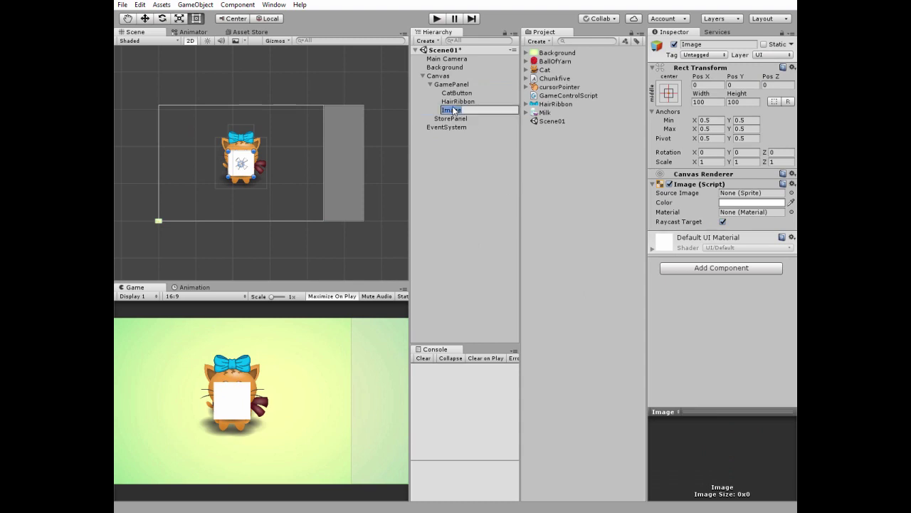
pyautogui.write('BallOfYarn')
pyautogui.press('Return')
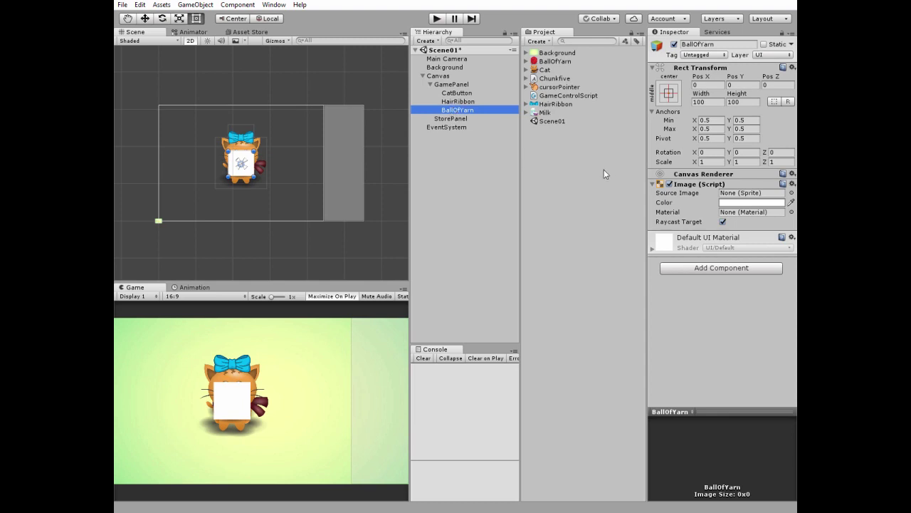
# - Give the BallOfYarn image the BallOfYarn sprite with Preserve Aspect enabled and position it at X 150, Y -120
pyautogui.moveTo(555, 61); pyautogui.dragTo(751, 195)
pyautogui.click(723, 242)
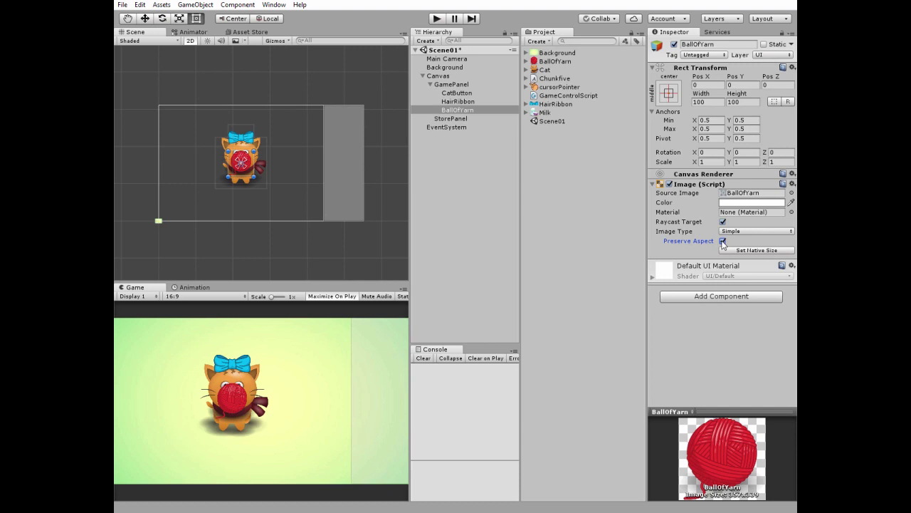
pyautogui.click(702, 84)
pyautogui.write('150')
pyautogui.press('Return')
pyautogui.click(740, 85)
pyautogui.write('-120')
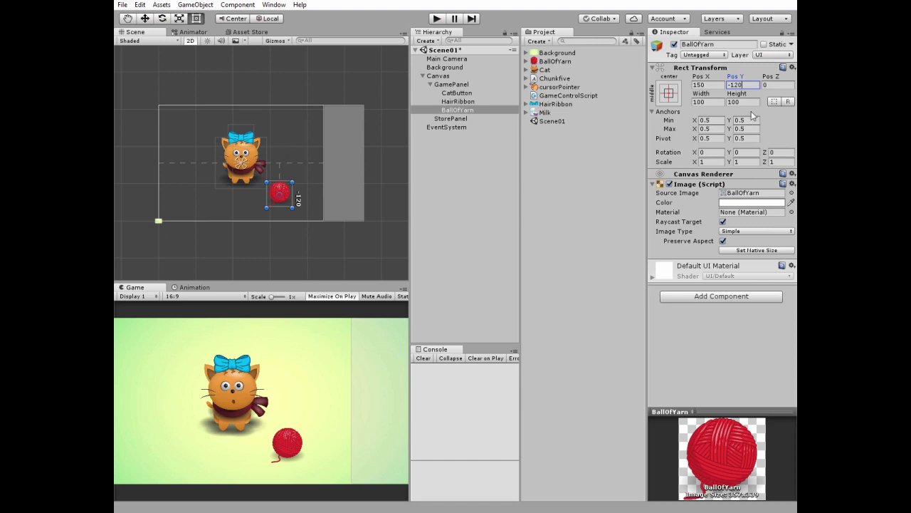
# - Add a third UI image under GamePanel and name it Milk
pyautogui.rightClick(448, 84)
pyautogui.moveTo(503, 257)
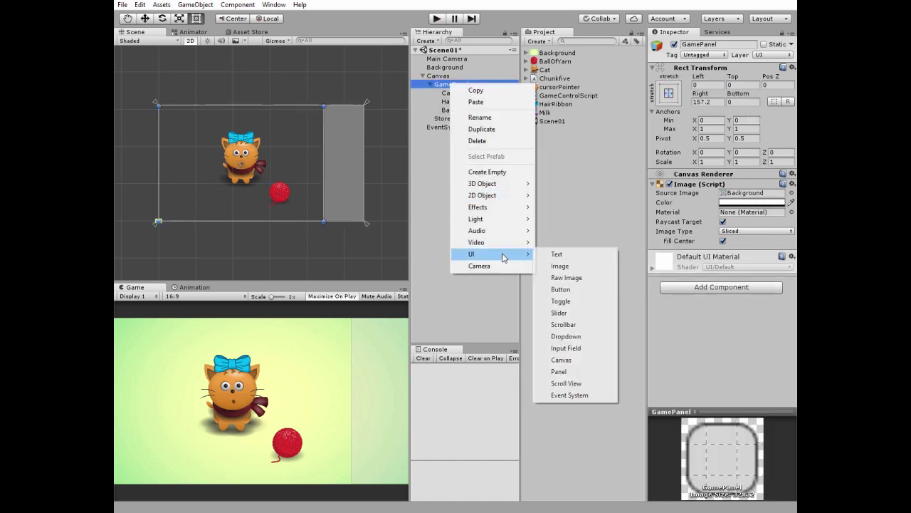
pyautogui.click(559, 266)
pyautogui.click(454, 119)
pyautogui.write('Milk')
pyautogui.press('Return')
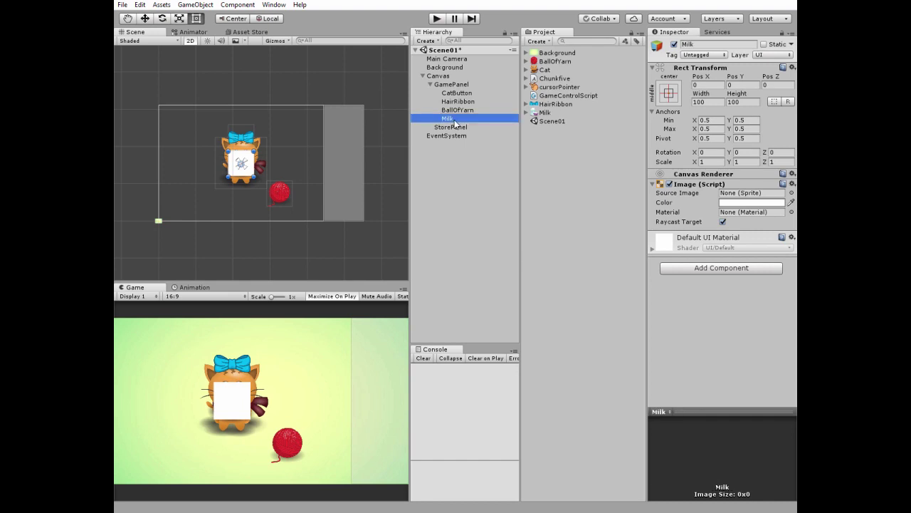
# - Give the Milk image the Milk sprite with Preserve Aspect enabled and set its width and height to 200
pyautogui.moveTo(545, 113); pyautogui.dragTo(747, 193)
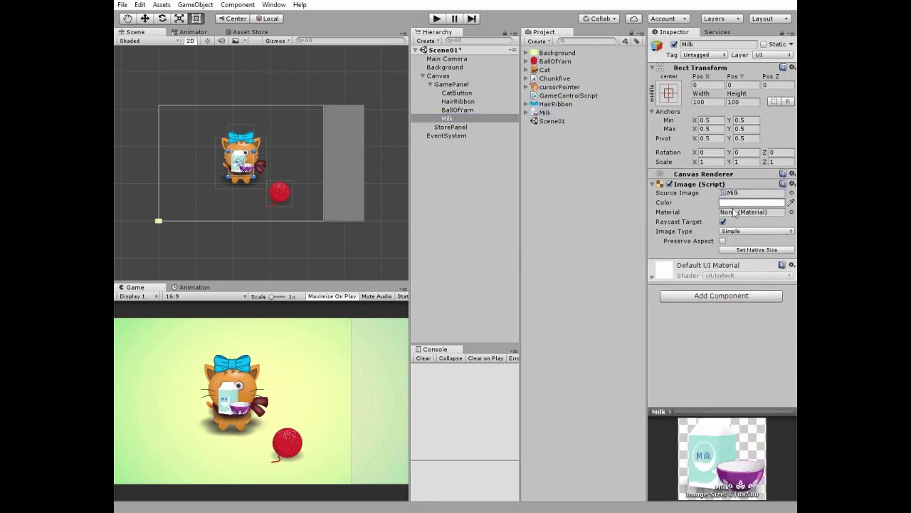
pyautogui.click(723, 241)
pyautogui.click(709, 101)
pyautogui.write('200')
pyautogui.click(742, 101)
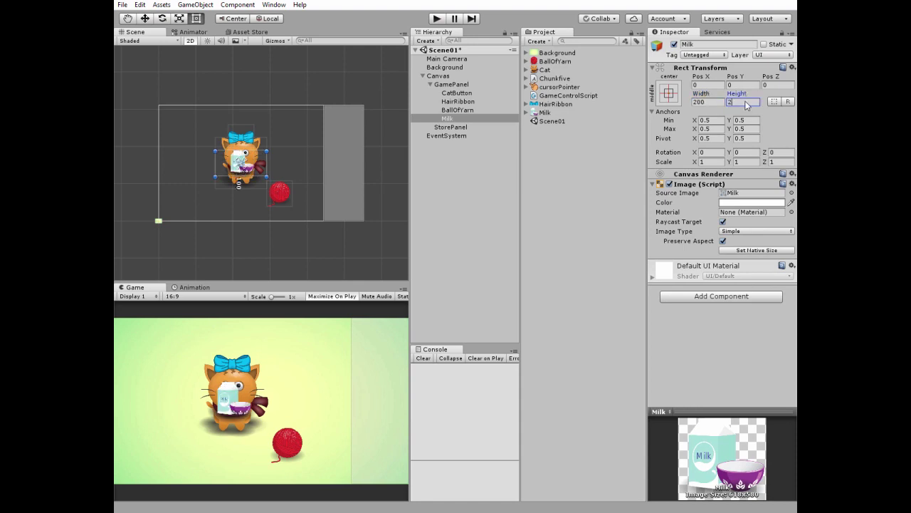
pyautogui.write('200')
# - Position the Milk image at Pos X -180 and Pos Y -90
pyautogui.click(706, 84)
pyautogui.write('-180')
pyautogui.click(740, 85)
pyautogui.write('-90')
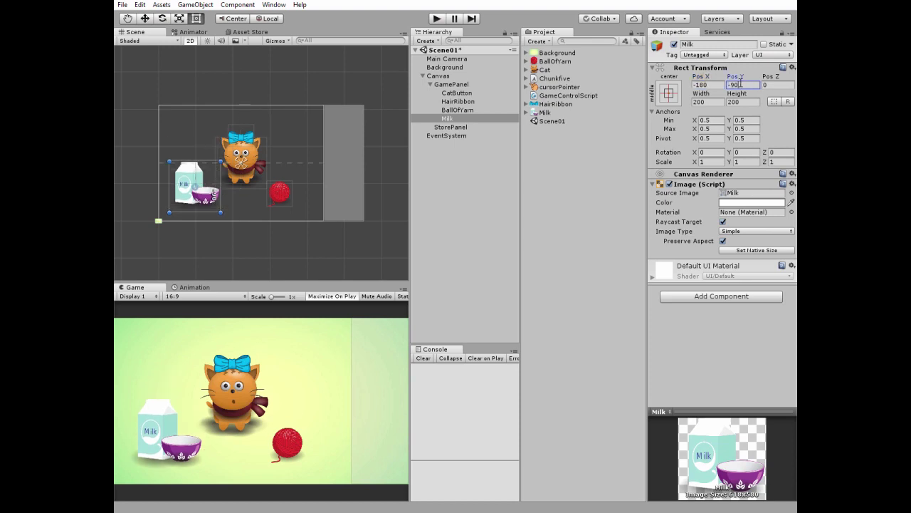
# - Add a UI text under GamePanel and name it StrokeText
pyautogui.click(445, 85)
pyautogui.moveTo(490, 255)
pyautogui.click(549, 255)
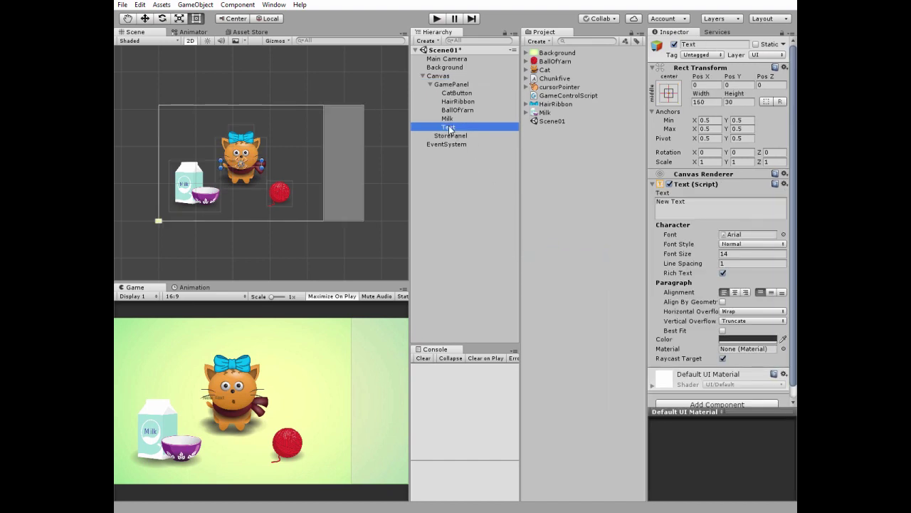
pyautogui.click(449, 128)
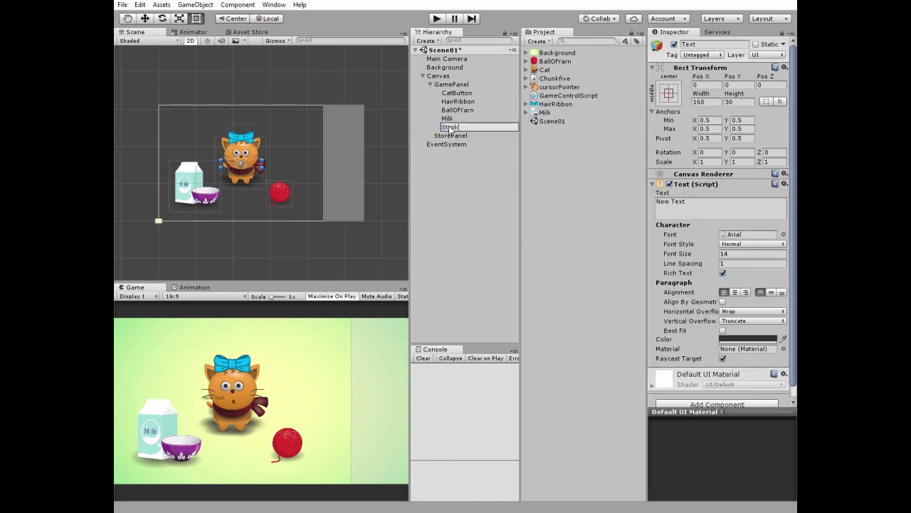
pyautogui.write('StrokeText')
pyautogui.press('Return')
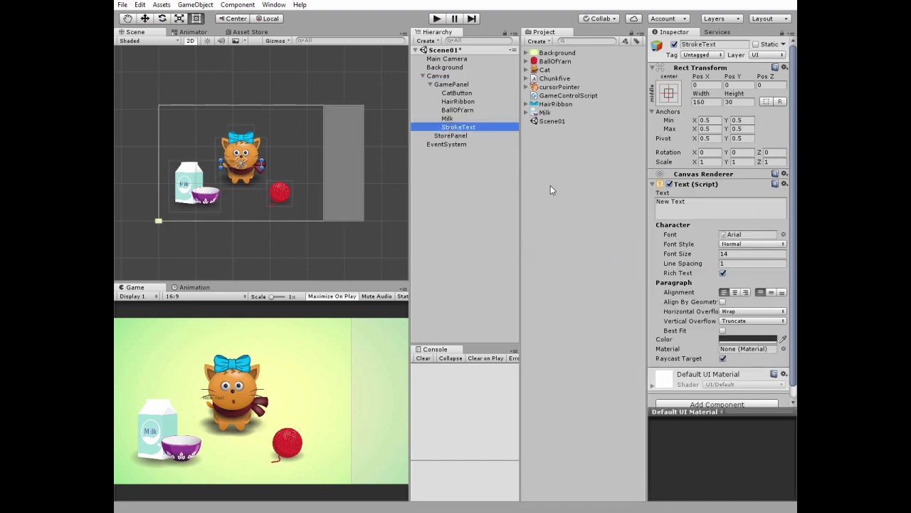
# - Change the StrokeText content to "Strokes" and anchor and position it at the top center of GamePanel
pyautogui.click(698, 205)
pyautogui.write('Strokes')
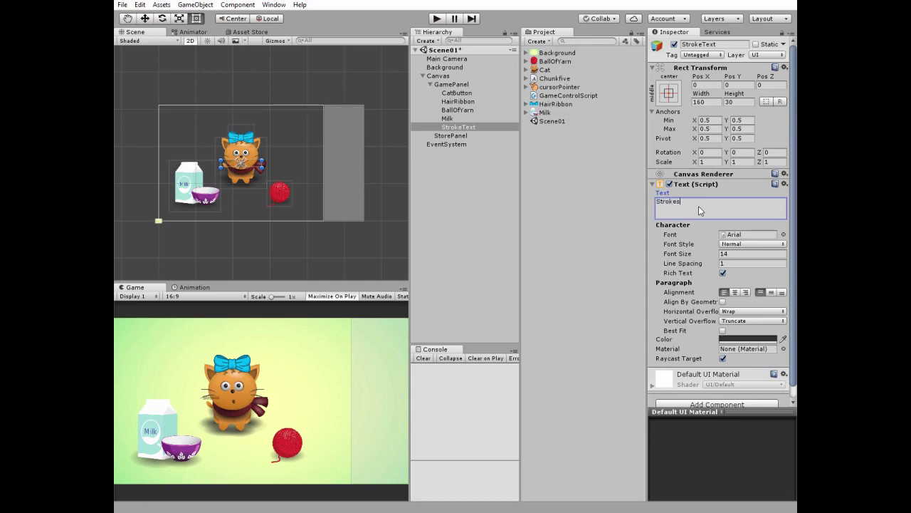
pyautogui.click(668, 92)
pyautogui.click(729, 177)
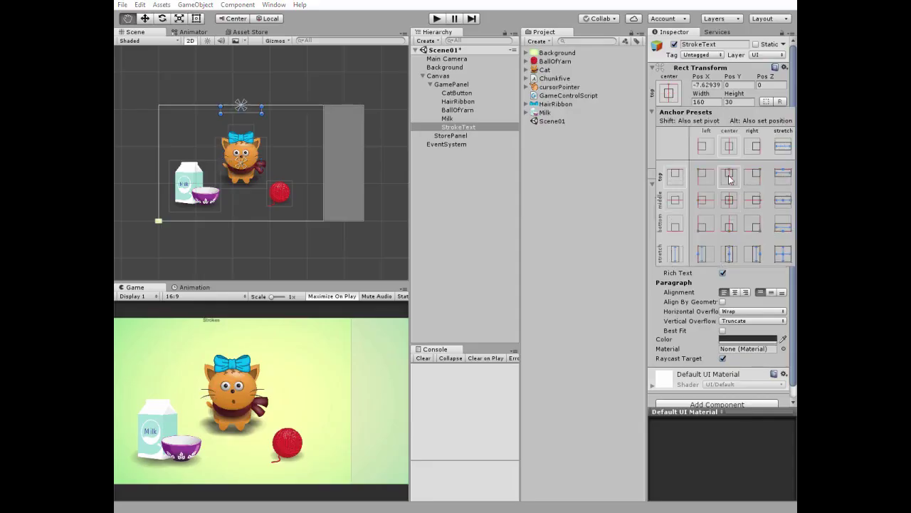
# - Set the StrokeText font to Chunkfive at size 50
pyautogui.click(783, 234)
pyautogui.click(484, 116)
pyautogui.doubleClick(484, 116)
pyautogui.click(742, 253)
pyautogui.write('50')
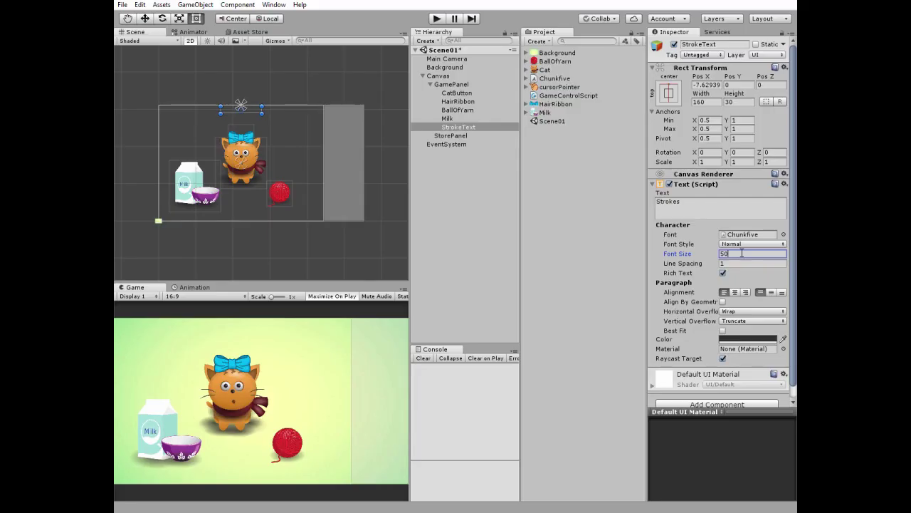
# - Center StrokeText horizontally and vertically and set both its horizontal and vertical overflow to Overflow
pyautogui.click(735, 293)
pyautogui.click(771, 293)
pyautogui.click(744, 311)
pyautogui.click(750, 335)
pyautogui.click(748, 321)
pyautogui.click(747, 345)
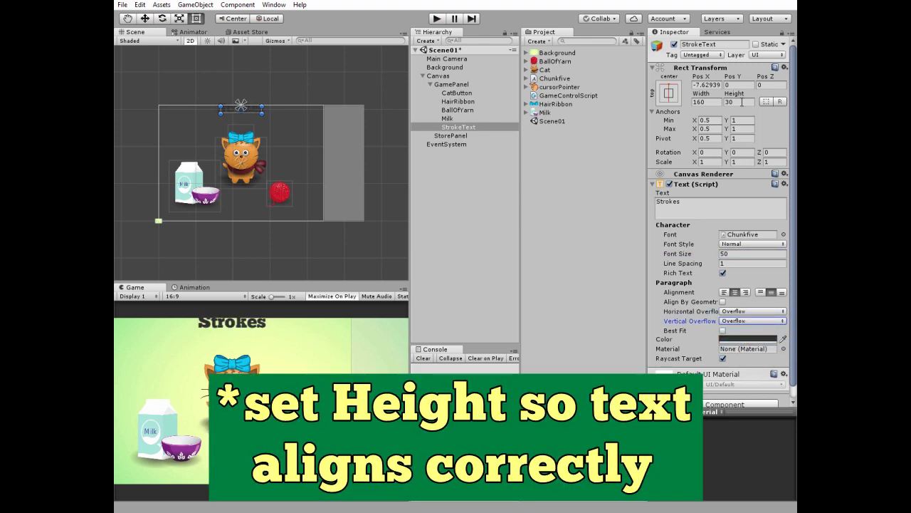
# - Set the StrokeText height to 80 and its color to the orange-brown 9A5600
pyautogui.click(742, 102)
pyautogui.write('80')
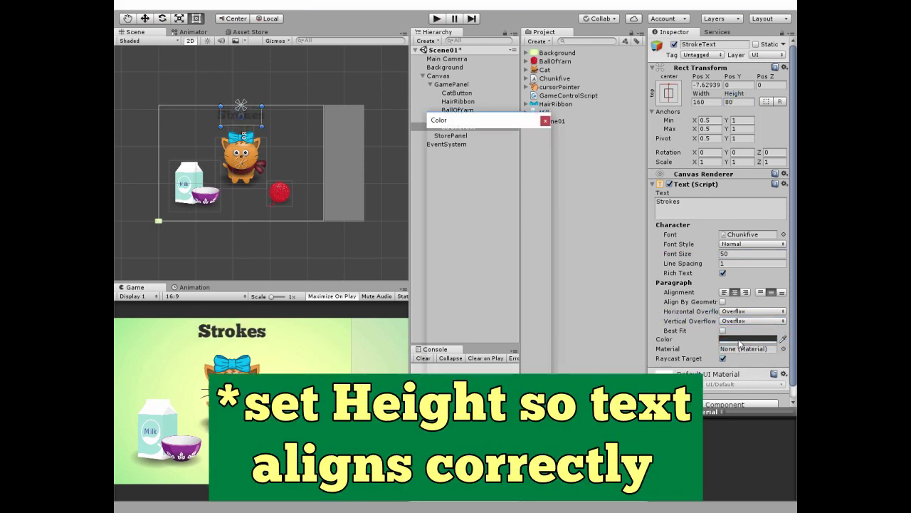
pyautogui.click(739, 342)
pyautogui.click(530, 239)
pyautogui.moveTo(517, 187); pyautogui.dragTo(532, 196)
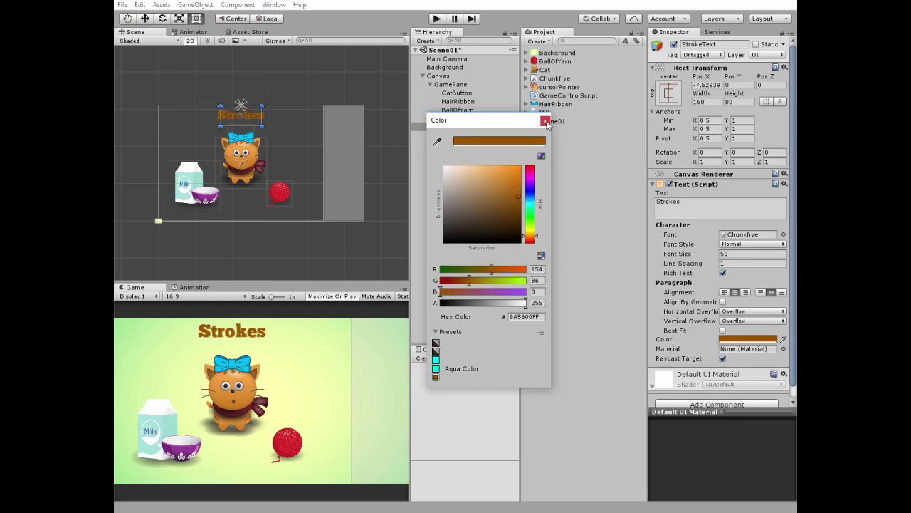
pyautogui.click(545, 119)
# - Add a UI text under StorePanel and name it StoreText
pyautogui.rightClick(448, 138)
pyautogui.moveTo(495, 309)
pyautogui.click(564, 312)
pyautogui.click(448, 144)
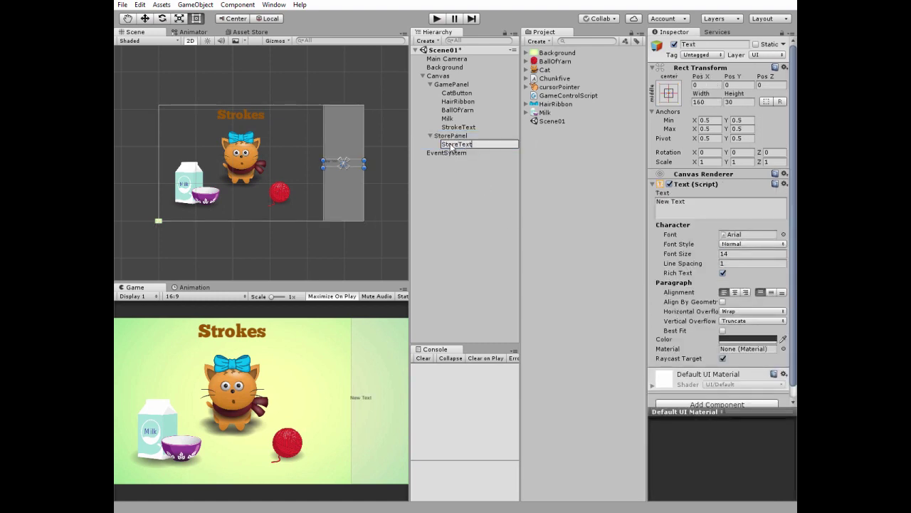
pyautogui.write('StoreText')
pyautogui.press('Return')
# - Change the StoreText content to "Store" and anchor and position it at the top center of StorePanel
pyautogui.click(695, 207)
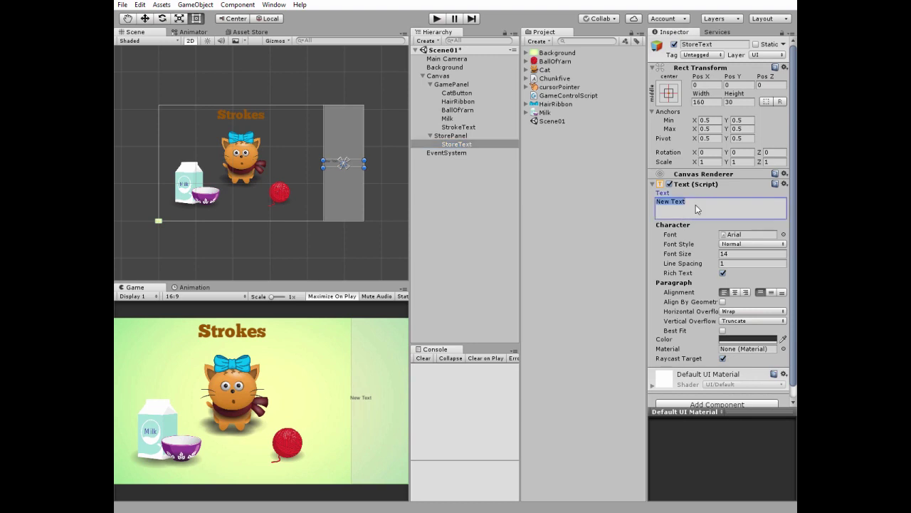
pyautogui.write('Store')
pyautogui.click(676, 99)
pyautogui.keyDown('alt'); pyautogui.click(729, 177); pyautogui.keyUp('alt')
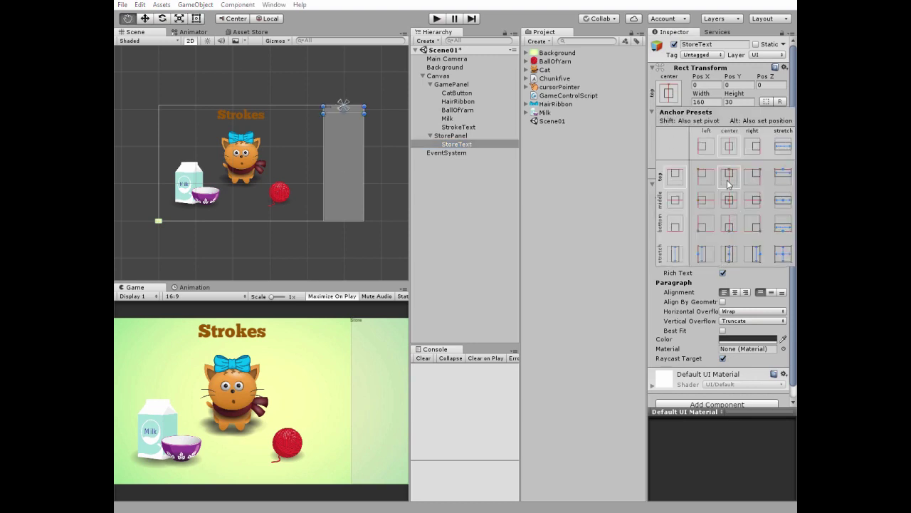
pyautogui.click(673, 102)
# - Set StoreText to the Chunkfive font at size 30 and center it horizontally and vertically
pyautogui.click(783, 234)
pyautogui.click(541, 118)
pyautogui.click(729, 77)
pyautogui.click(735, 291)
pyautogui.click(772, 293)
pyautogui.click(741, 253)
pyautogui.write('30')
# - Set the StoreText height to 50 and both its horizontal and vertical overflow to Overflow
pyautogui.click(737, 101)
pyautogui.write('50')
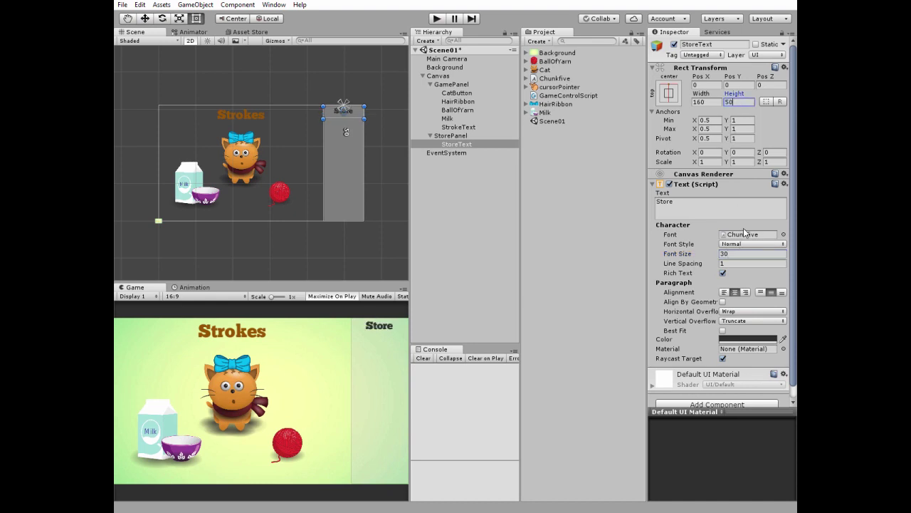
pyautogui.click(756, 311)
pyautogui.click(737, 325)
pyautogui.click(753, 320)
pyautogui.click(740, 344)
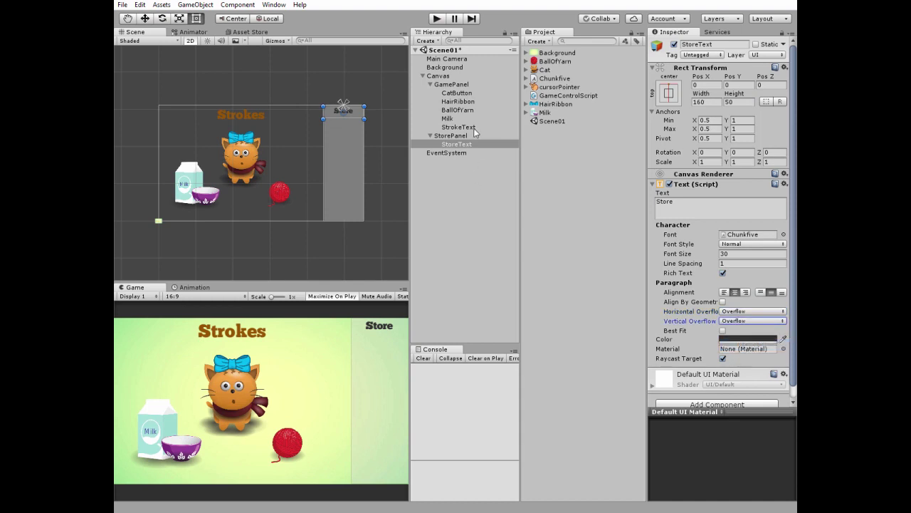
# - Copy the orange-brown text color from StrokeText and paste it onto StoreText
pyautogui.click(473, 128)
pyautogui.rightClick(741, 339)
pyautogui.click(743, 350)
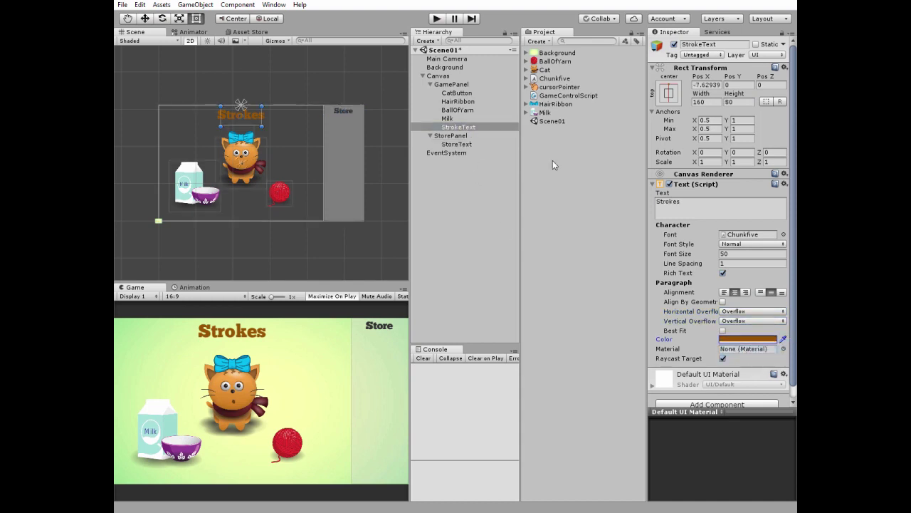
pyautogui.click(459, 144)
pyautogui.rightClick(740, 339)
pyautogui.click(744, 360)
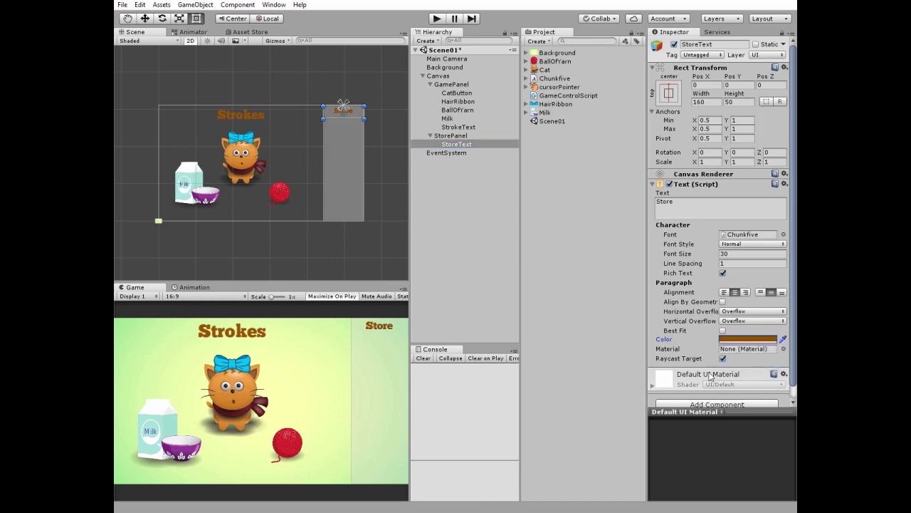
# - Add a UI button under StorePanel, name it RibbonButton and delete its child Text object
pyautogui.rightClick(450, 135)
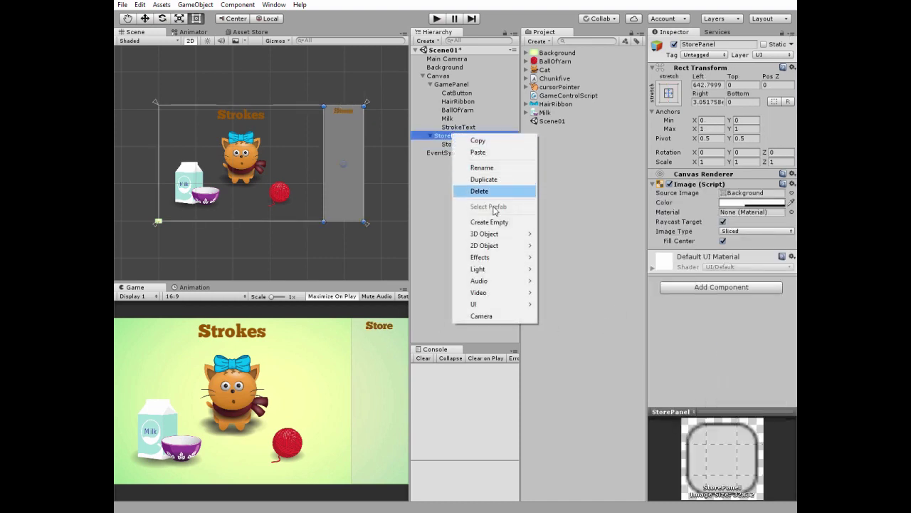
pyautogui.moveTo(505, 304)
pyautogui.click(570, 336)
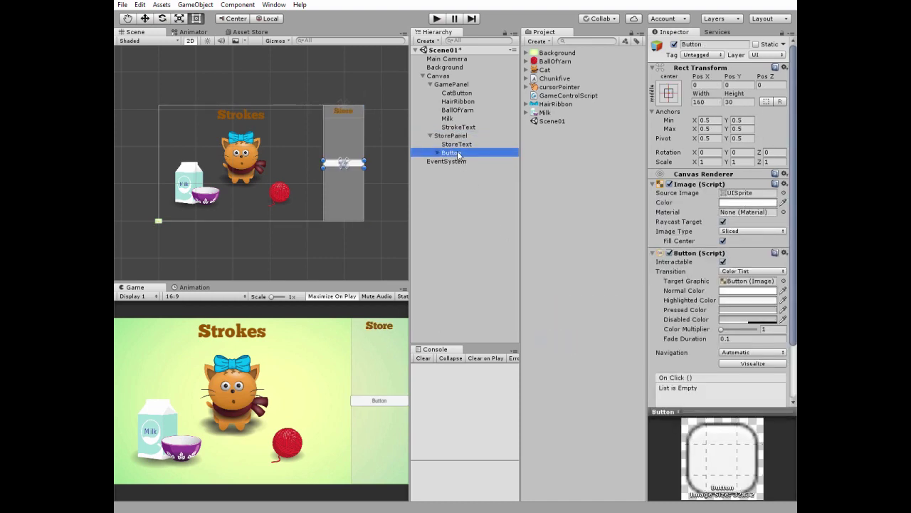
pyautogui.write('RibbonButton')
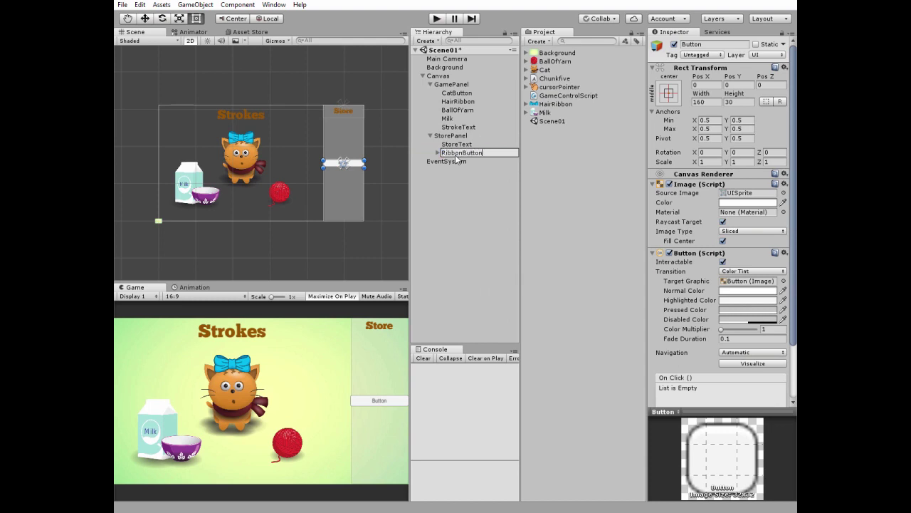
pyautogui.press('Return')
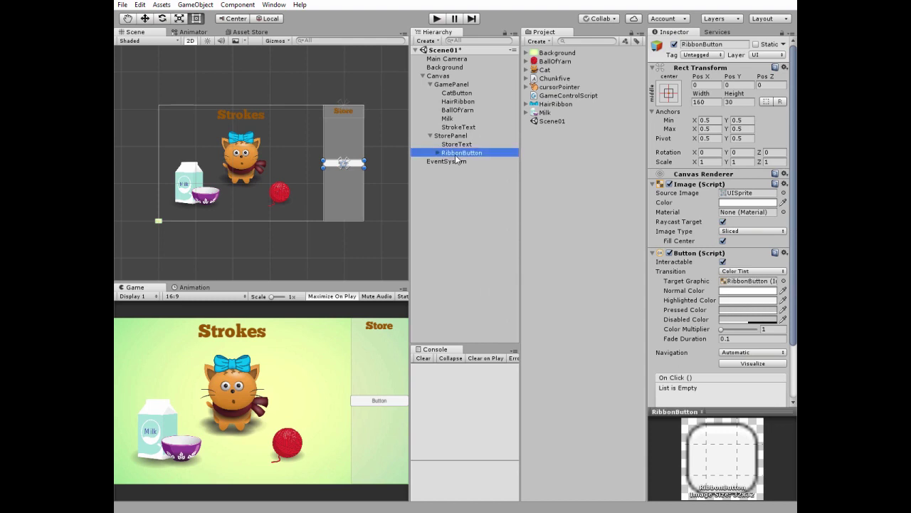
pyautogui.click(437, 153)
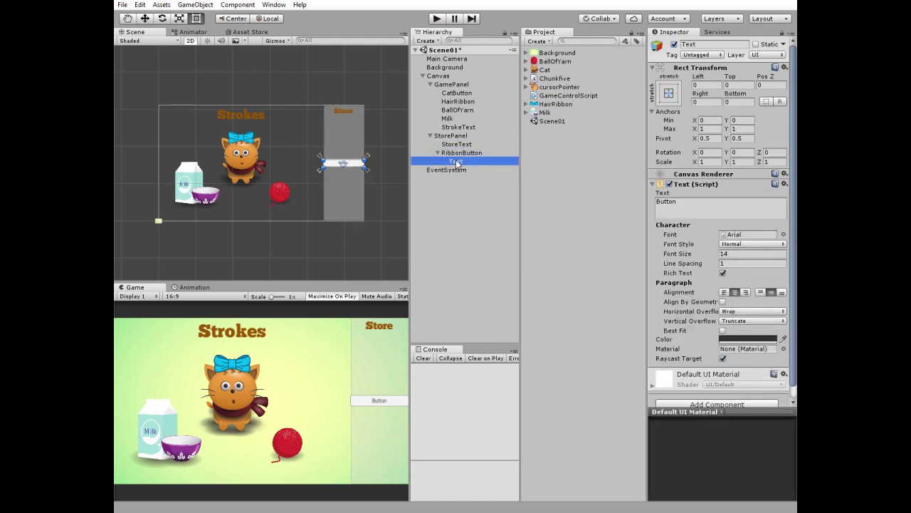
pyautogui.press('Delete')
# - Set the RibbonButton Pos Y to 120 and give it the HairRibbon sprite with Preserve Aspect enabled
pyautogui.click(459, 152)
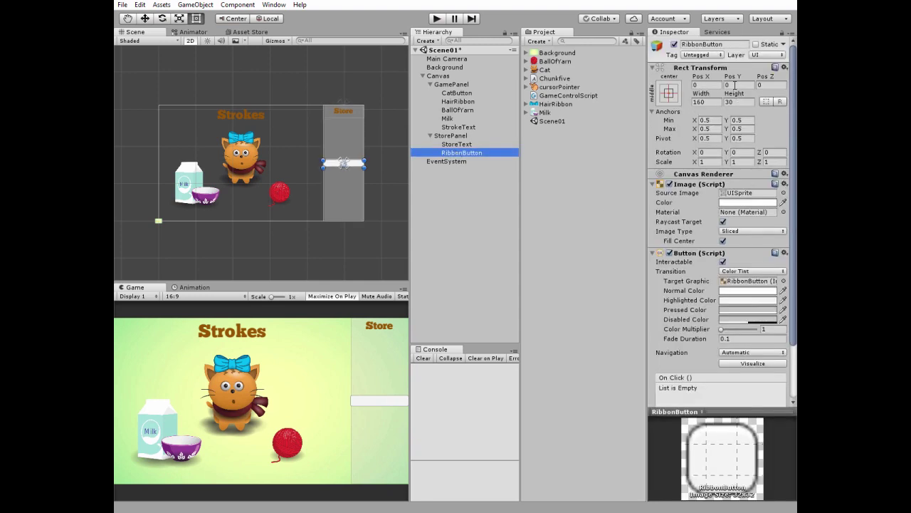
pyautogui.click(735, 84)
pyautogui.write('120')
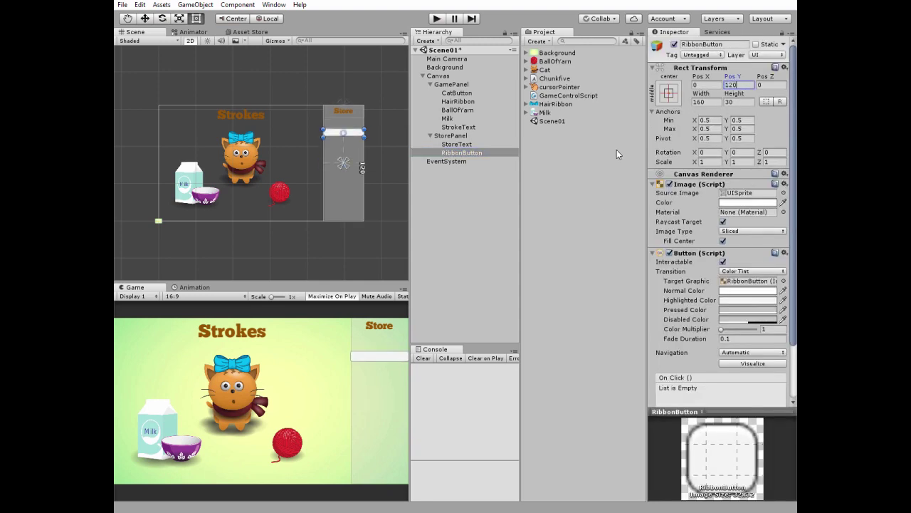
pyautogui.moveTo(554, 104); pyautogui.dragTo(739, 196)
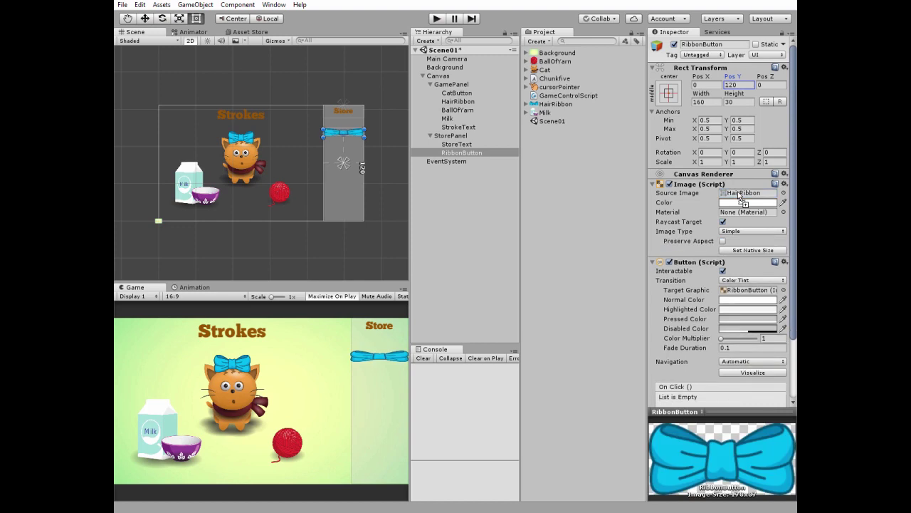
pyautogui.click(722, 242)
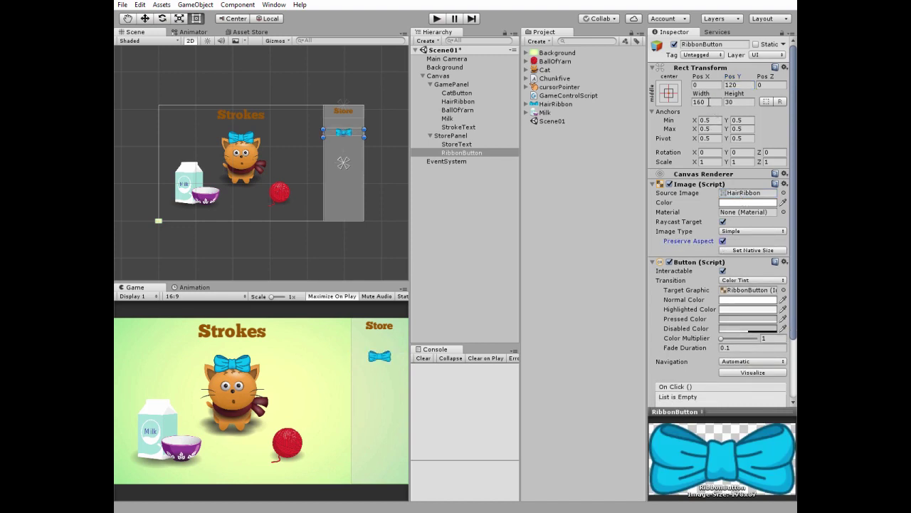
# - Resize RibbonButton to width 200 and height 50
pyautogui.click(709, 102)
pyautogui.write('200')
pyautogui.click(738, 103)
pyautogui.write('50')
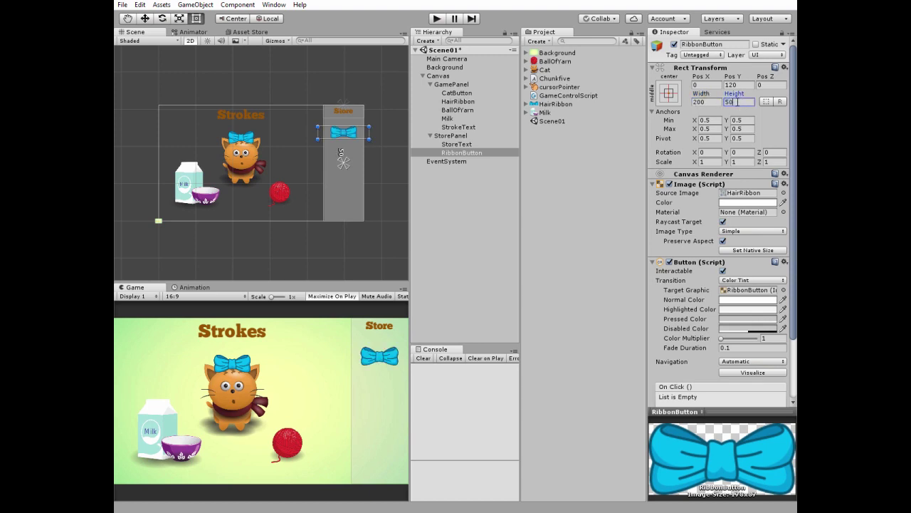
# - Add a UI text under RibbonButton and enter "RibbonPriceText" as its text content
pyautogui.rightClick(456, 153)
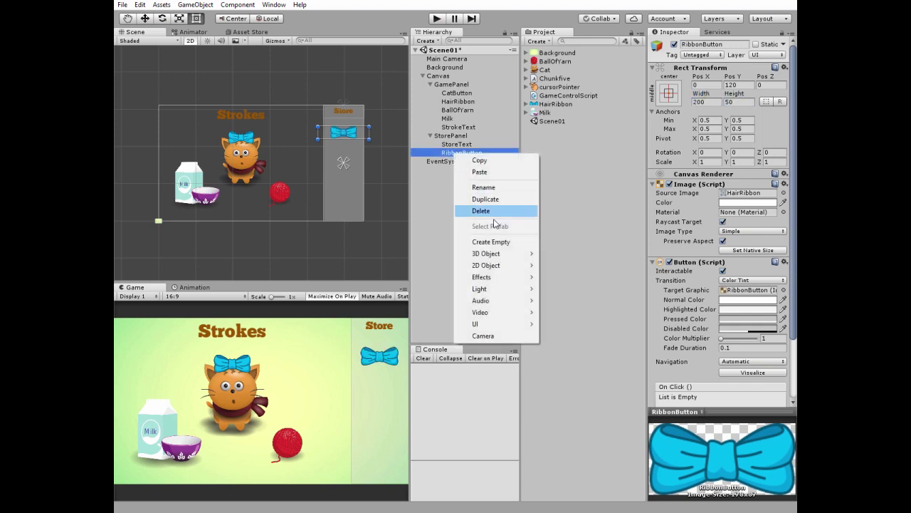
pyautogui.moveTo(525, 324)
pyautogui.click(563, 327)
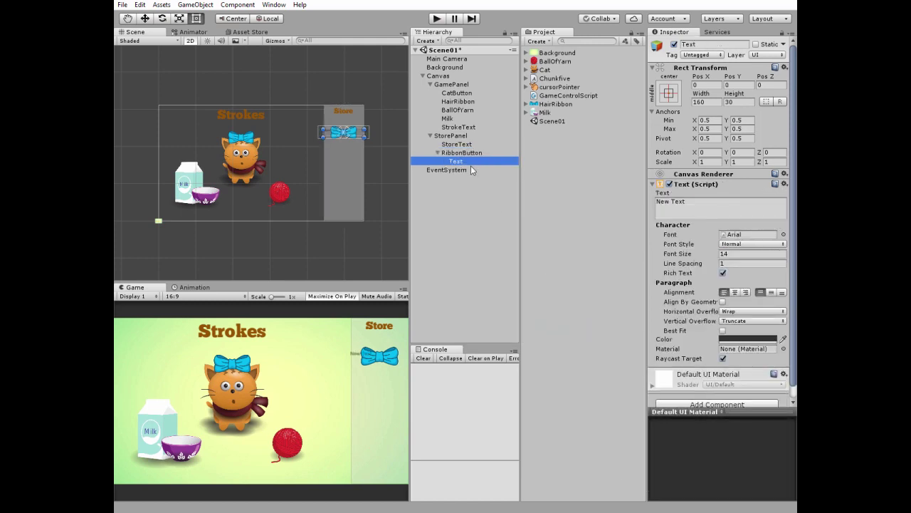
pyautogui.click(696, 203)
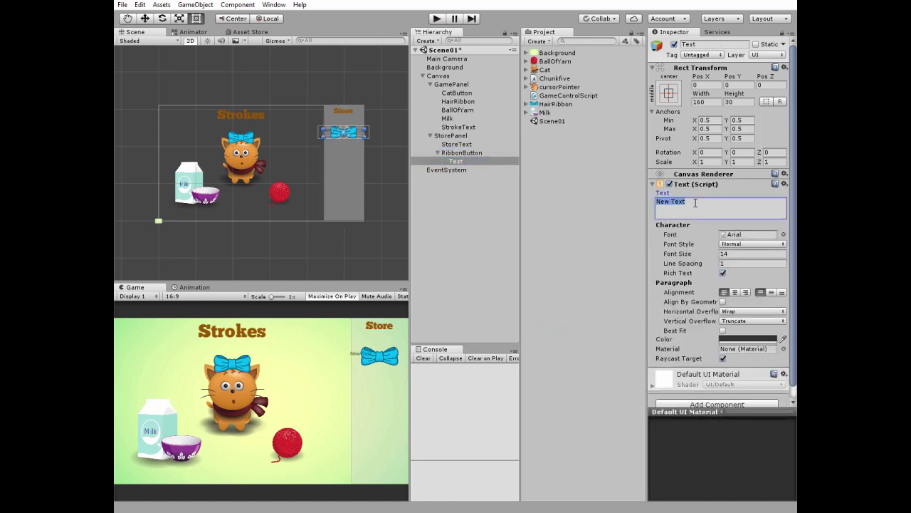
pyautogui.write('RibbonPric')
# - Set the RibbonButton's child text to the Chunkfive font at size 20 and replace its content with "Price"
pyautogui.click(783, 234)
pyautogui.click(481, 119)
pyautogui.click(724, 74)
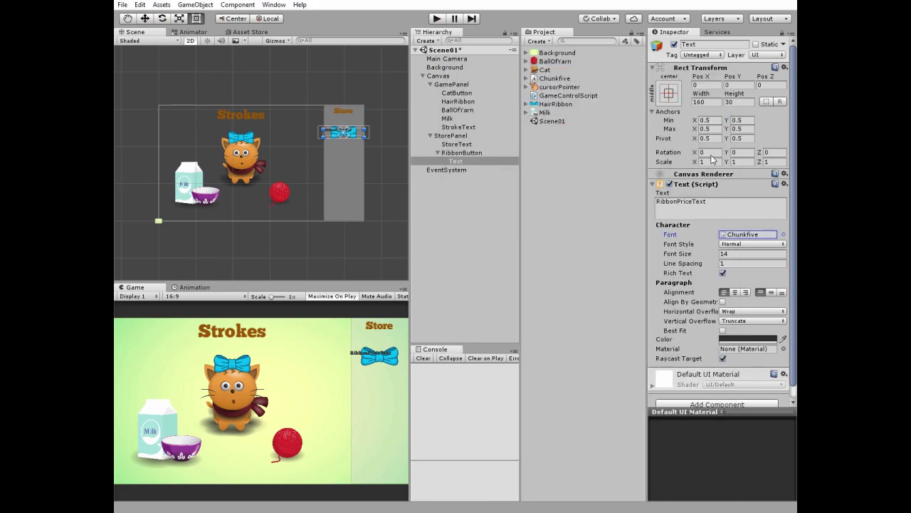
pyautogui.click(744, 253)
pyautogui.write('20')
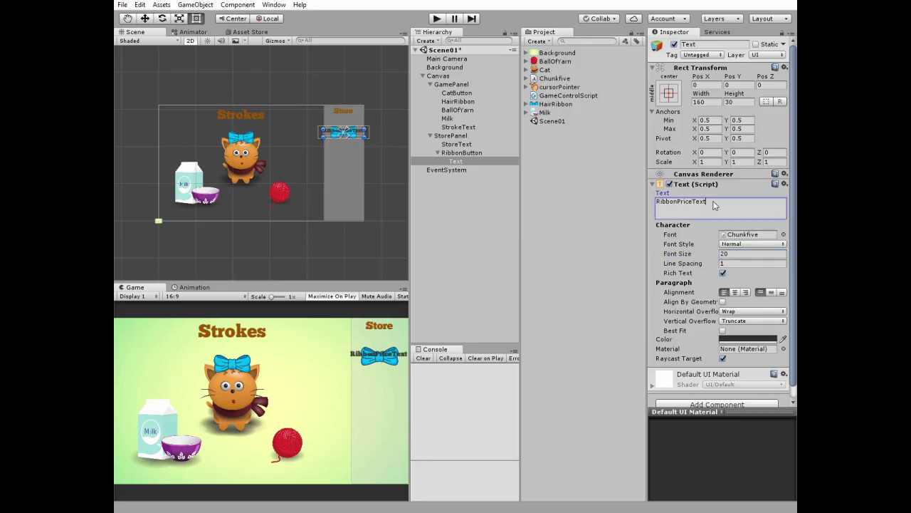
pyautogui.click(716, 205)
pyautogui.write('Price')
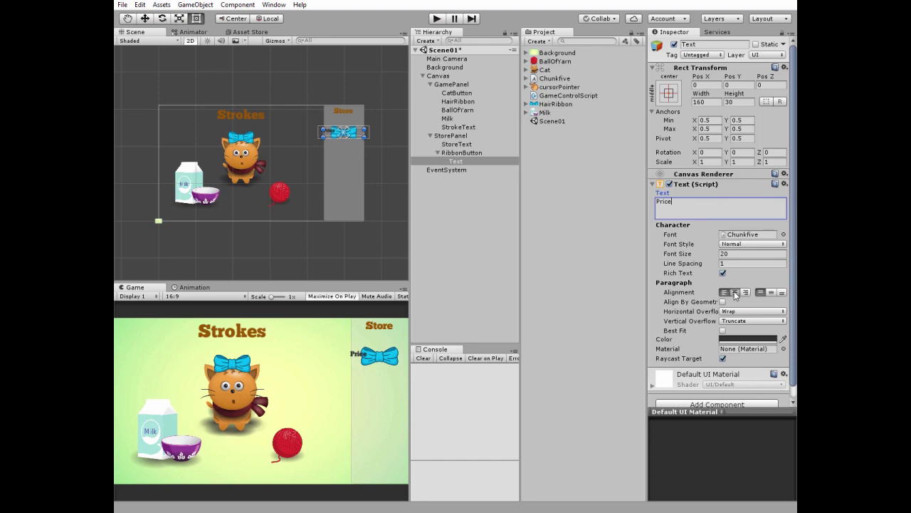
# - Center the Price text horizontally and vertically in brown, and move it below the ribbon to Pos Y -40
pyautogui.click(734, 292)
pyautogui.click(771, 292)
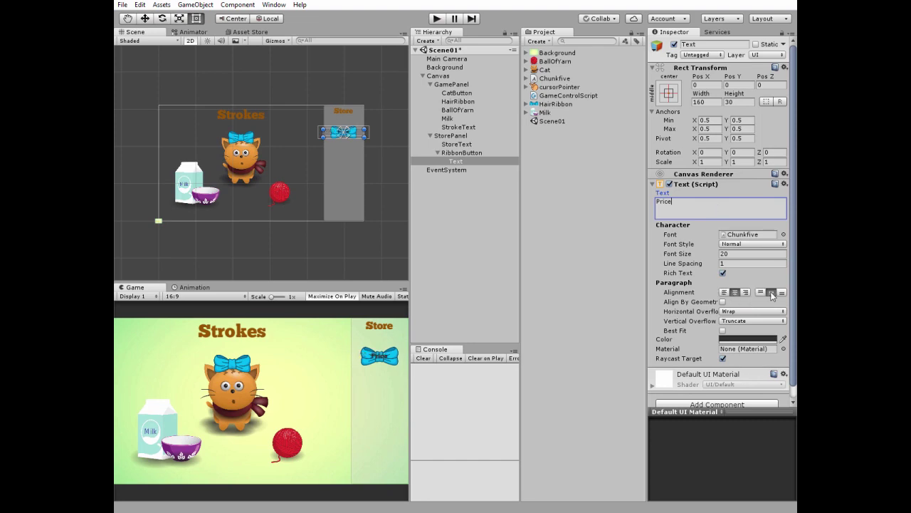
pyautogui.rightClick(741, 338)
pyautogui.click(744, 362)
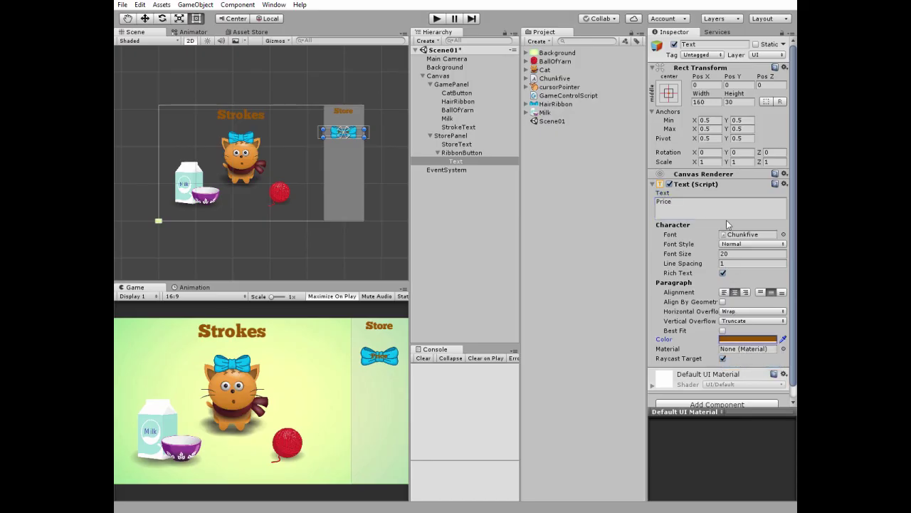
pyautogui.click(145, 19)
pyautogui.moveTo(344, 91); pyautogui.dragTo(344, 99)
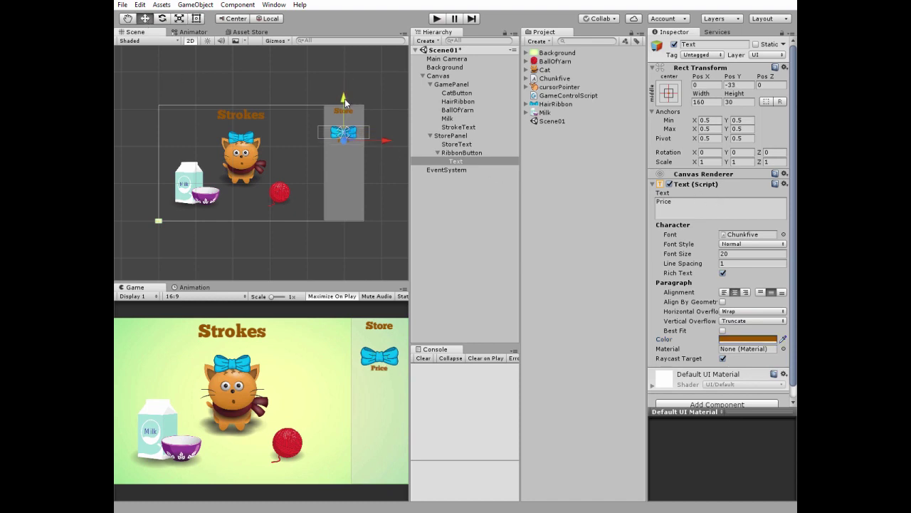
# - Add a second UI text as a child of RibbonButton
pyautogui.rightClick(450, 152)
pyautogui.moveTo(498, 325)
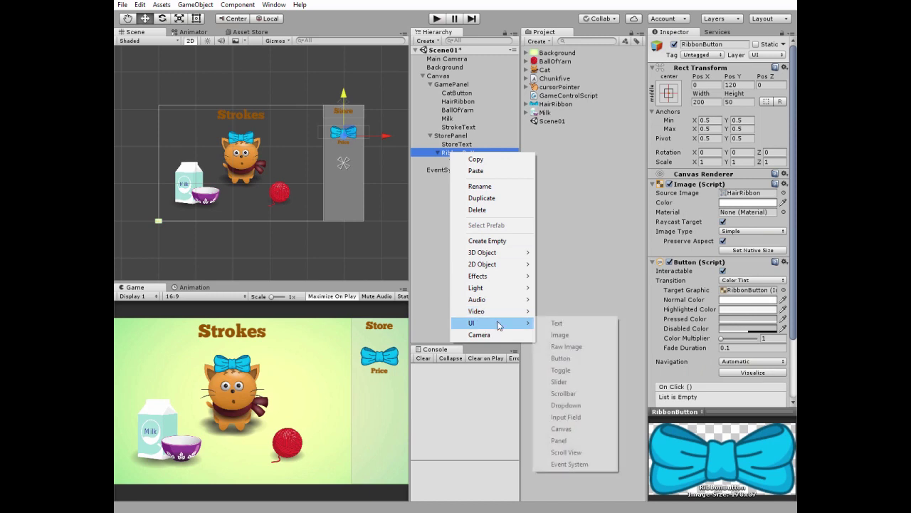
pyautogui.click(557, 324)
# - Rename RibbonButton's Price text to RibbonPriceText and its new text to RibbonSoldText
pyautogui.click(460, 162)
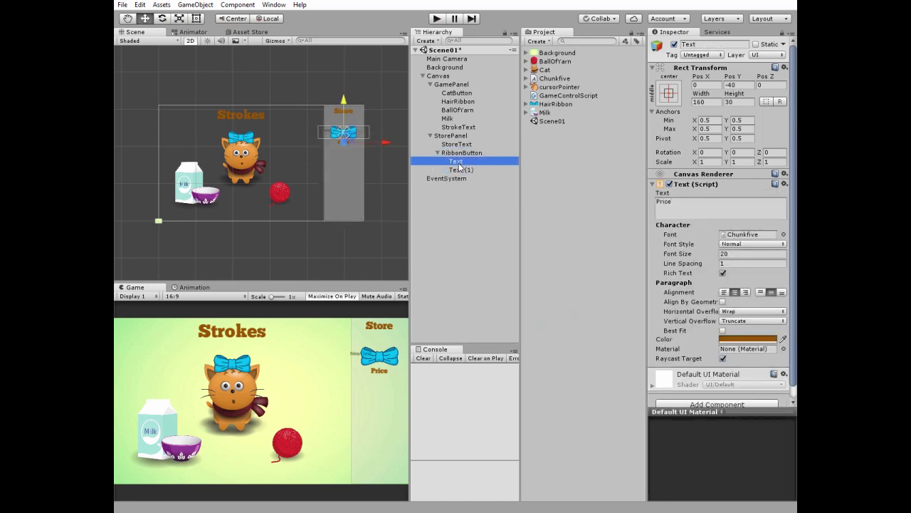
pyautogui.click(460, 162)
pyautogui.write('RibbonPriceText')
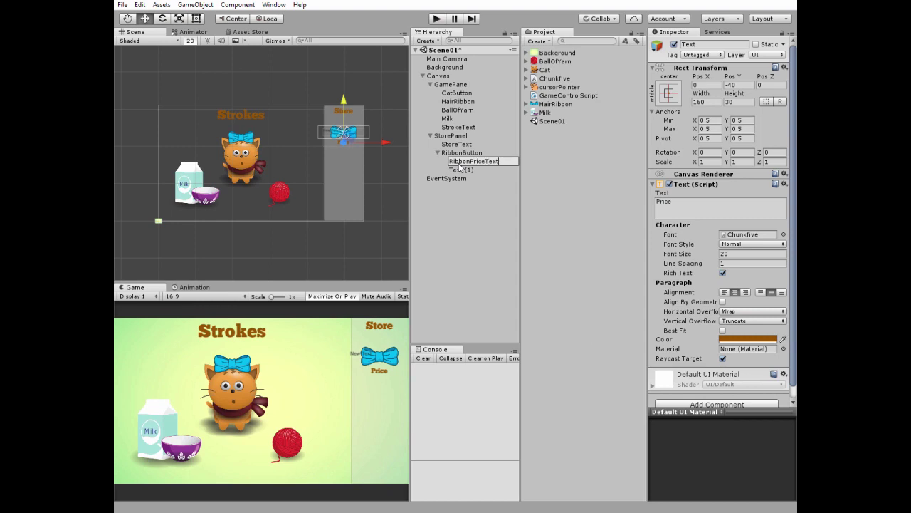
pyautogui.press('Return')
pyautogui.doubleClick(460, 169)
pyautogui.press('F2')
pyautogui.write('RibbonSoldText')
# - Set the RibbonSoldText content to "SOLD" and center it horizontally and vertically
pyautogui.click(688, 206)
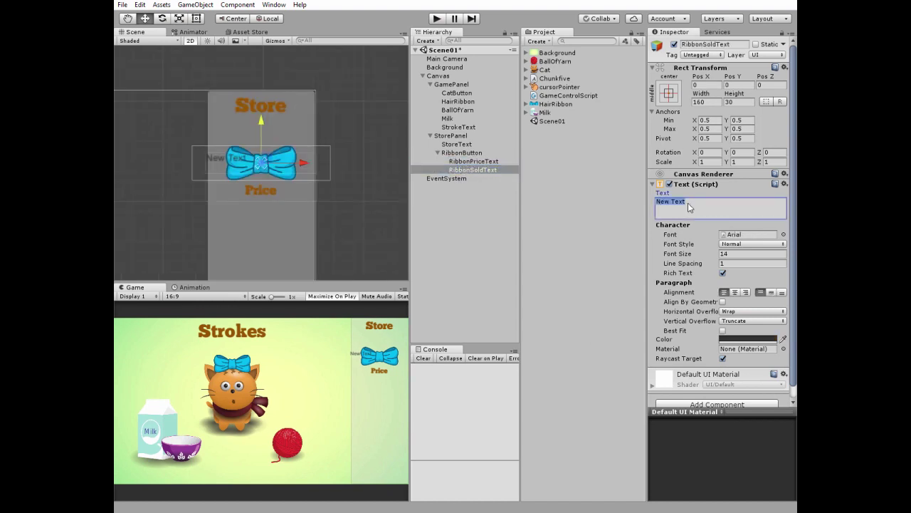
pyautogui.write('SO')
pyautogui.click(735, 292)
pyautogui.click(771, 292)
# - Set RibbonSoldText to the Chunkfive font at size 30
pyautogui.click(783, 235)
pyautogui.click(482, 120)
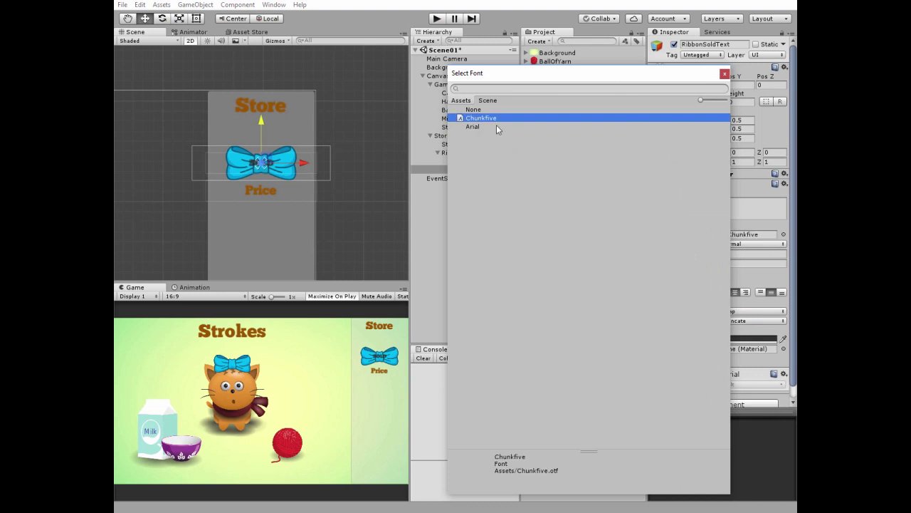
pyautogui.click(726, 80)
pyautogui.click(741, 253)
pyautogui.write('30')
# - Color RibbonSoldText red, and set its height to 50 and Pos Y to -4.38
pyautogui.click(736, 340)
pyautogui.moveTo(456, 269); pyautogui.dragTo(527, 269)
pyautogui.click(545, 121)
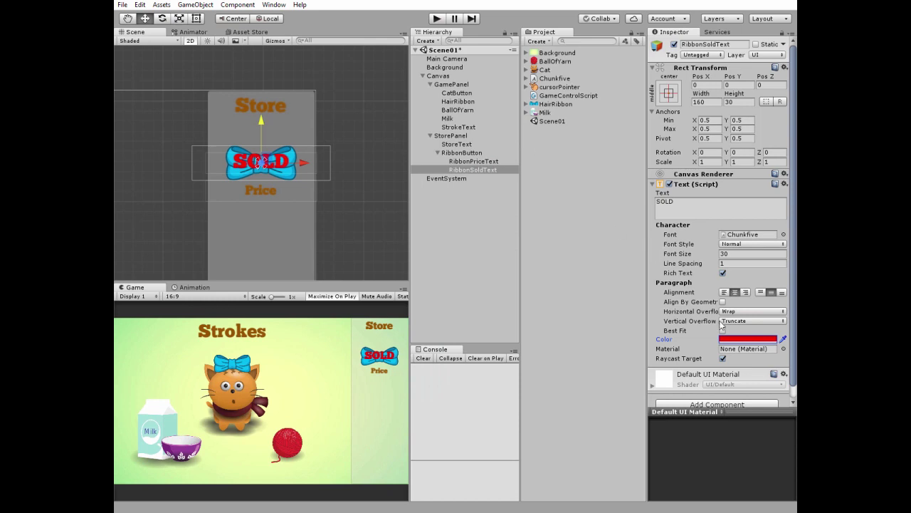
pyautogui.click(739, 102)
pyautogui.moveTo(728, 77); pyautogui.dragTo(712, 77)
# - Duplicate RibbonButton twice and rename the first copy BallButton
pyautogui.click(459, 153)
pyautogui.hotkey('ctrl', 'd')
pyautogui.hotkey('ctrl', 'd')
pyautogui.click(450, 180)
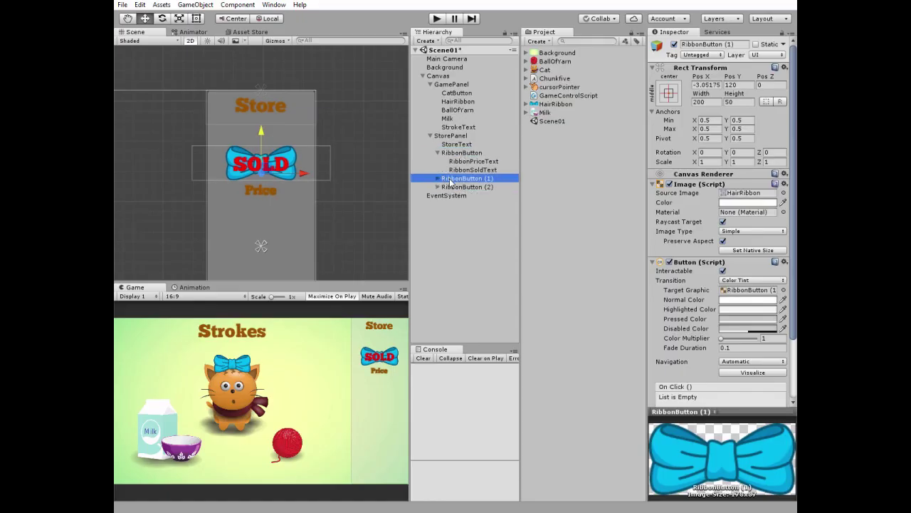
pyautogui.write('BallButton (1)')
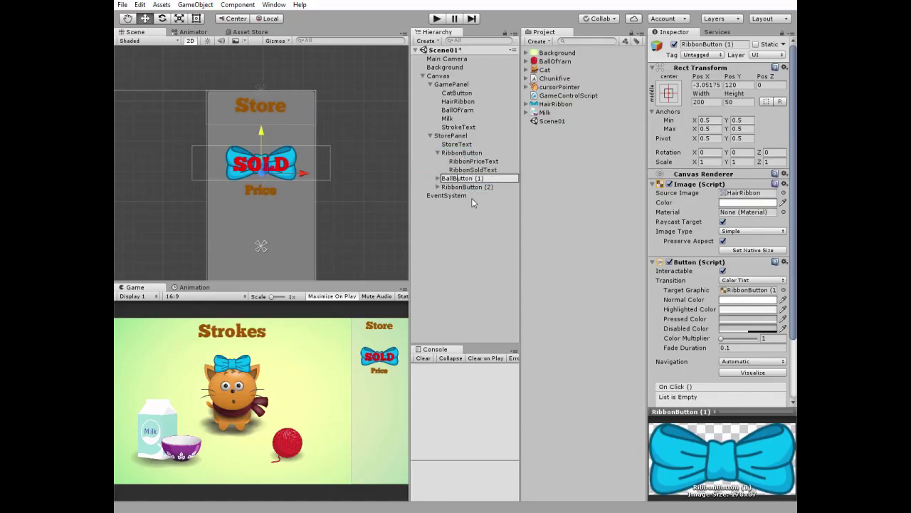
pyautogui.press('Return')
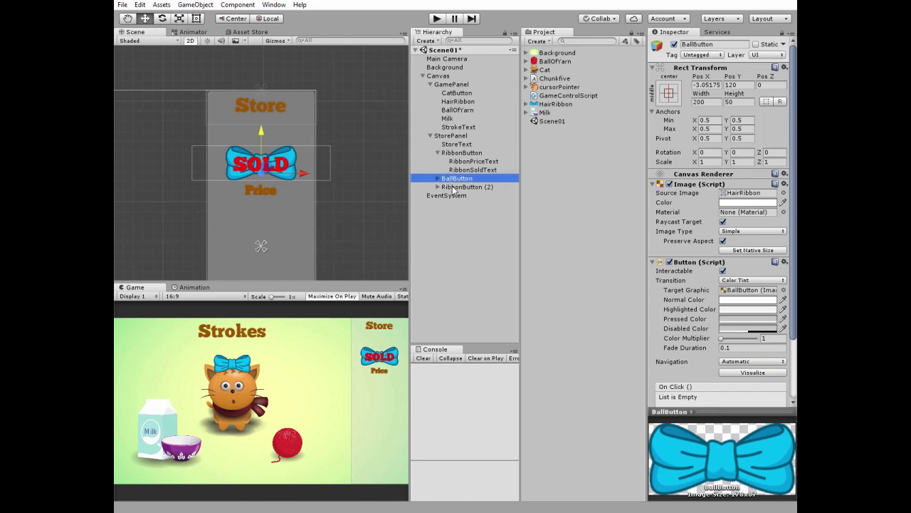
# - Rename the second RibbonButton copy MilkButton
pyautogui.doubleClick(453, 186)
pyautogui.press('F2')
pyautogui.press('Home')
pyautogui.press('Delete')
pyautogui.press('Delete')
pyautogui.press('Delete')
pyautogui.press('Delete')
pyautogui.press('Delete')
pyautogui.press('Delete')
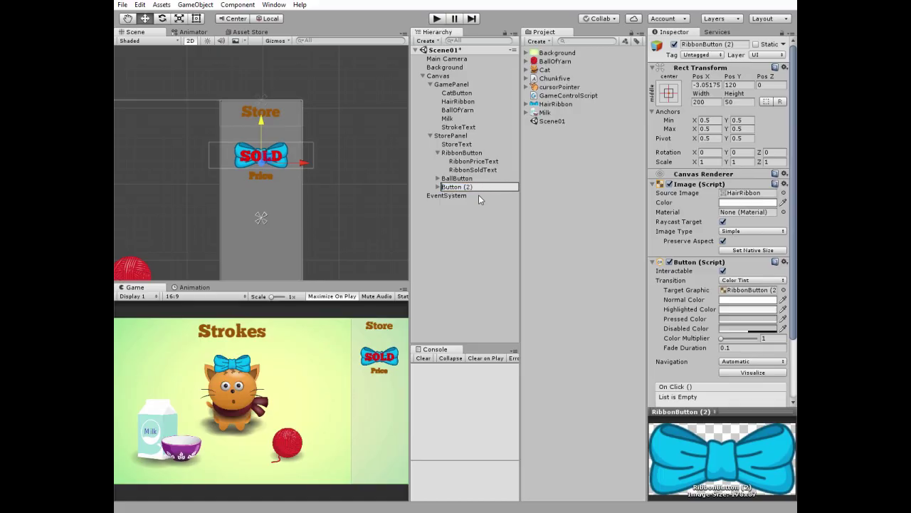
pyautogui.write('Milk')
pyautogui.press('Delete')
pyautogui.press('Delete')
pyautogui.press('Delete')
pyautogui.press('Delete')
pyautogui.press('Return')
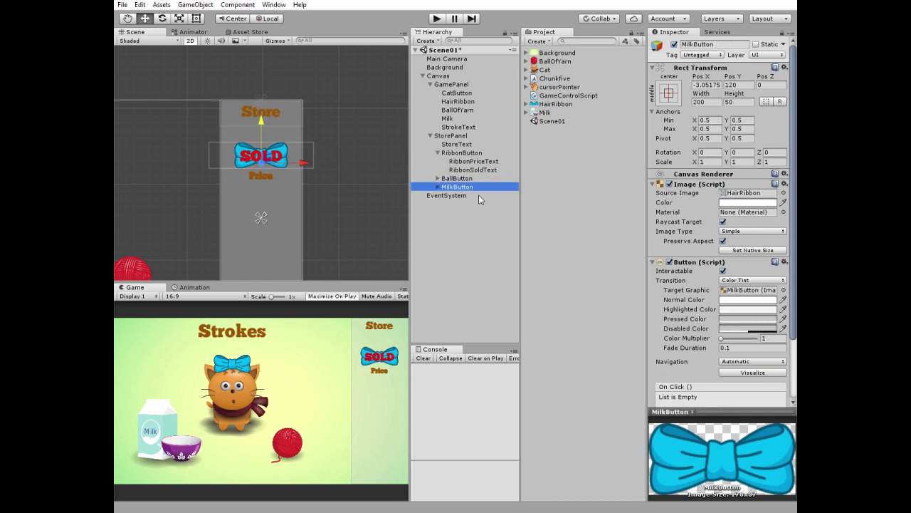
# - Rename the price text under BallButton to BallPriceText
pyautogui.click(437, 179)
pyautogui.click(473, 186)
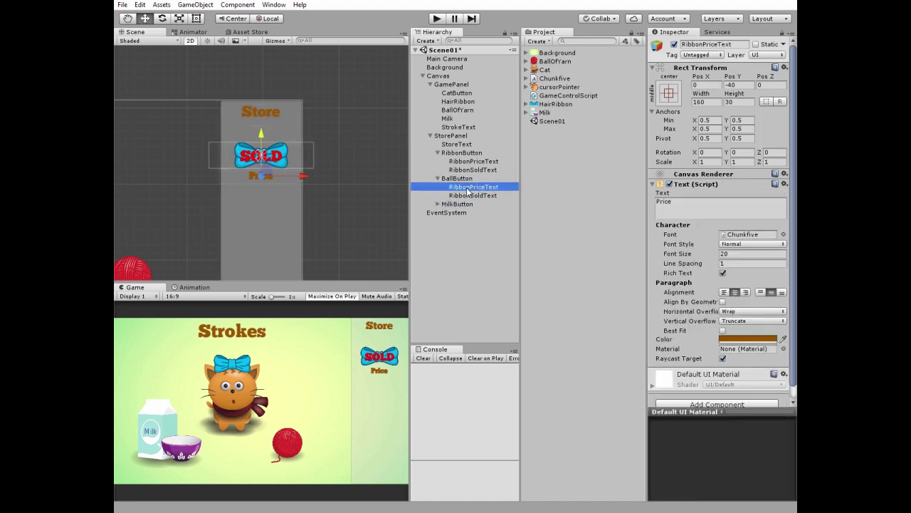
pyautogui.press('F2')
pyautogui.click(450, 187)
pyautogui.press('Delete')
pyautogui.press('Delete')
pyautogui.press('Delete')
pyautogui.press('Delete')
pyautogui.press('Delete')
pyautogui.press('Delete')
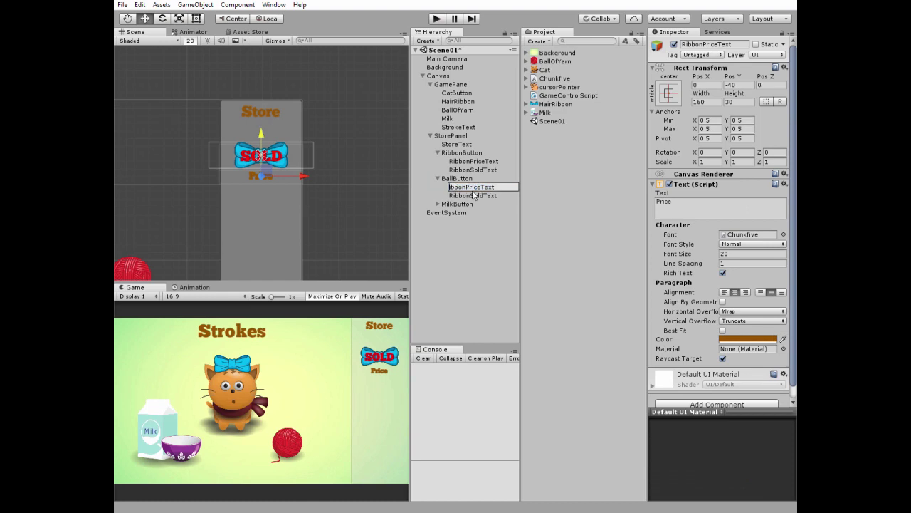
pyautogui.write('Ball')
pyautogui.press('Return')
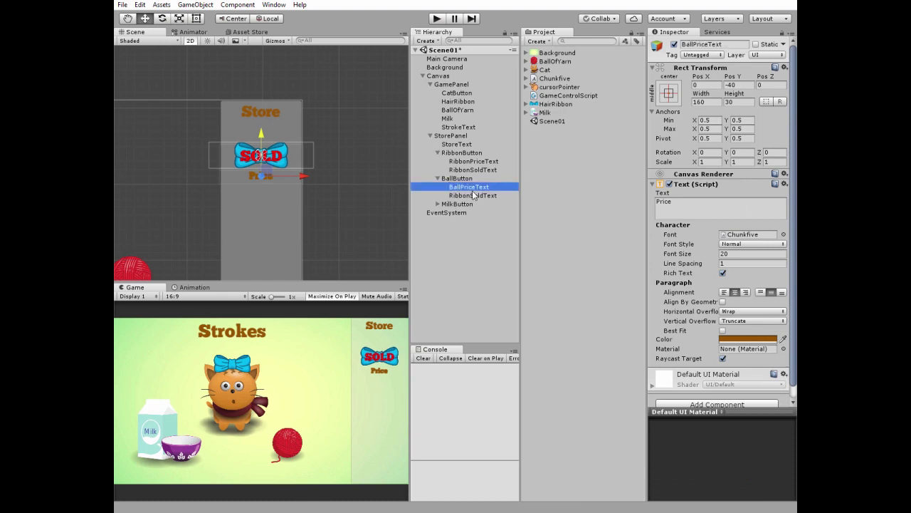
# - Rename the sold text under BallButton to BallSoldText
pyautogui.click(464, 196)
pyautogui.press('F2')
pyautogui.click(464, 196)
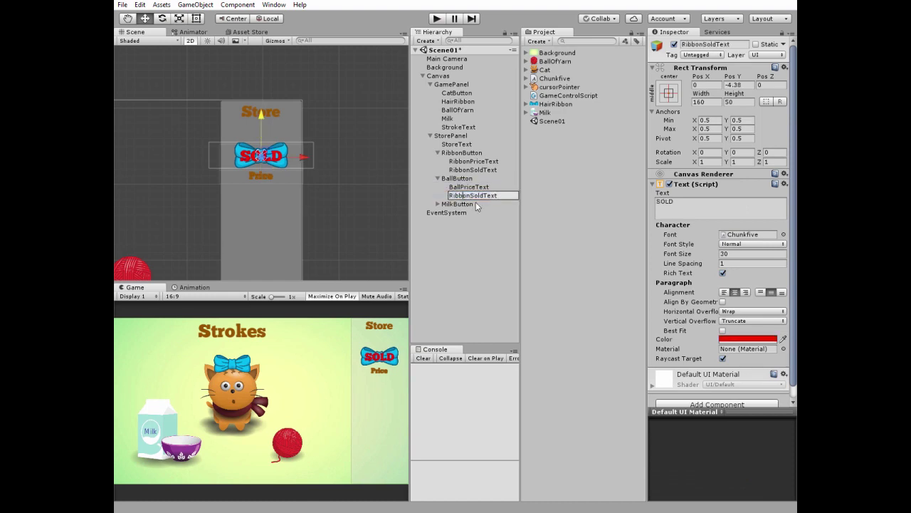
pyautogui.write('Ball')
pyautogui.press('Return')
# - Rename the price text under MilkButton to MilkPriceText
pyautogui.click(438, 204)
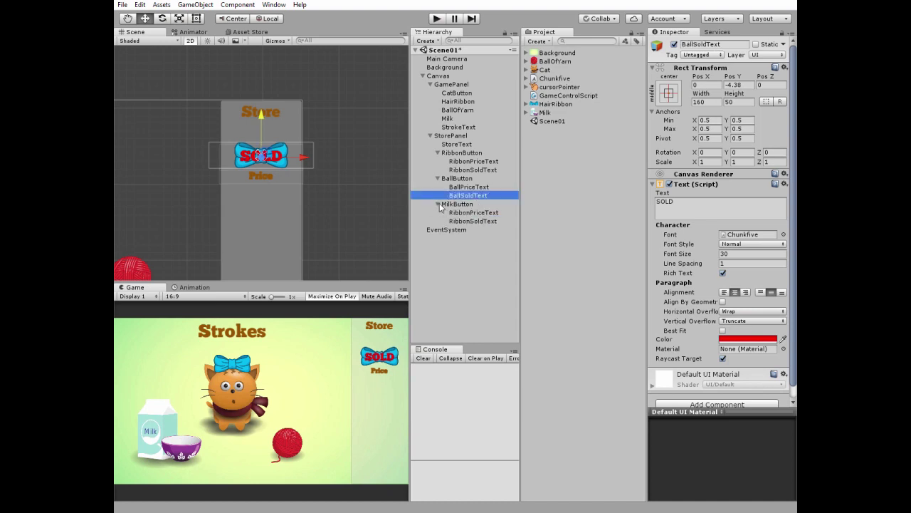
pyautogui.click(462, 212)
pyautogui.press('F2')
pyautogui.click(470, 213)
pyautogui.press('BackSpace')
pyautogui.press('BackSpace')
pyautogui.press('BackSpace')
pyautogui.press('BackSpace')
pyautogui.press('BackSpace')
pyautogui.press('BackSpace')
pyautogui.write('Milk')
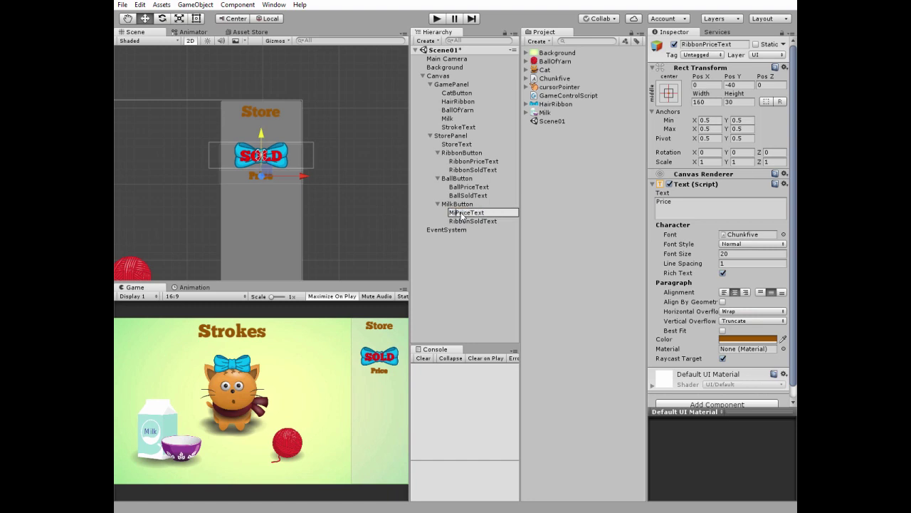
pyautogui.press('Return')
# - Rename the sold text under MilkButton to MilkSoldText
pyautogui.click(460, 220)
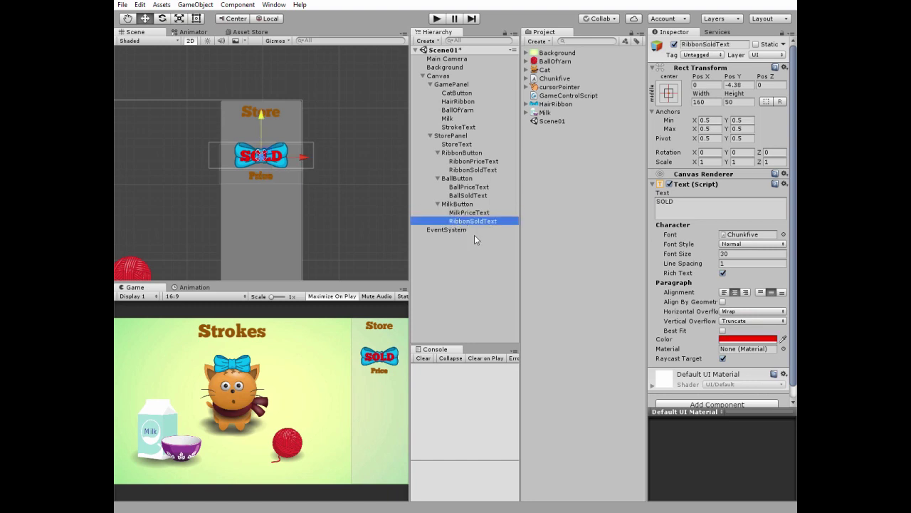
pyautogui.press('F2')
pyautogui.write('M')
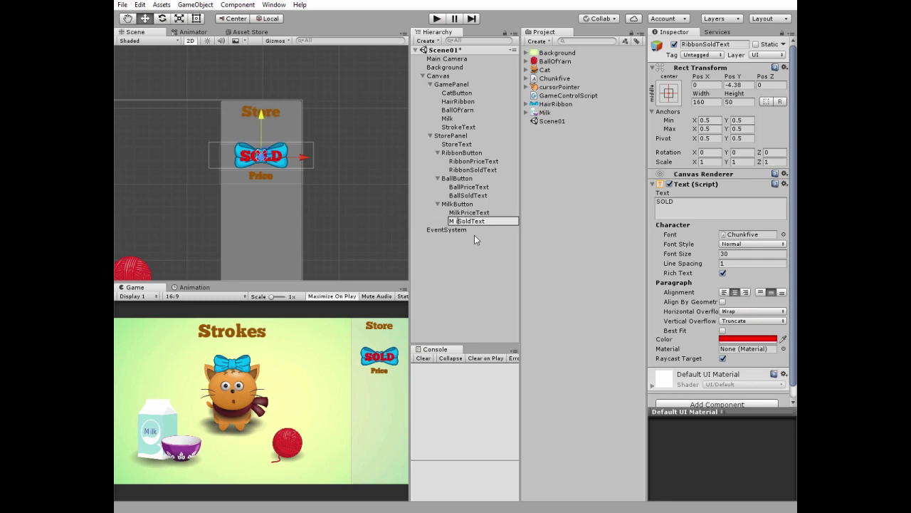
pyautogui.write('ilk')
pyautogui.press('Return')
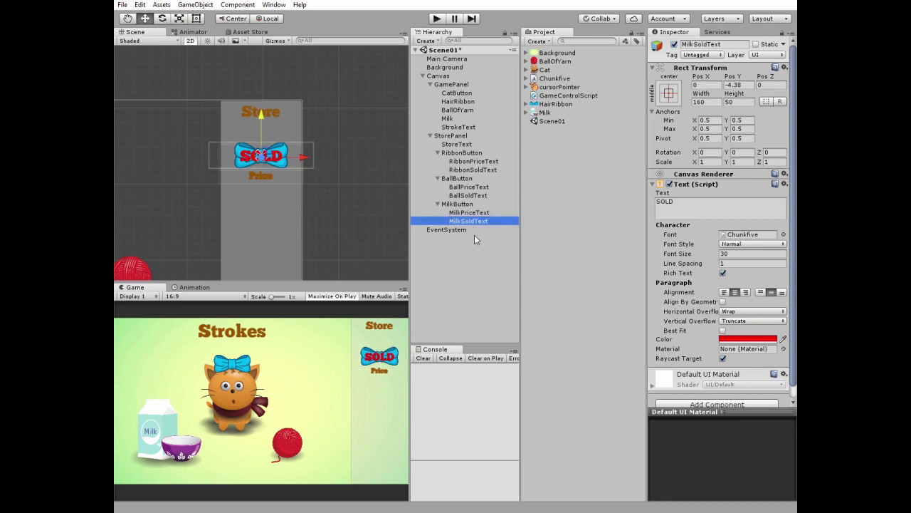
# - Position BallButton in the middle of the store panel with Pos X 0 and Pos Y 0
pyautogui.click(459, 180)
pyautogui.doubleClick(737, 85)
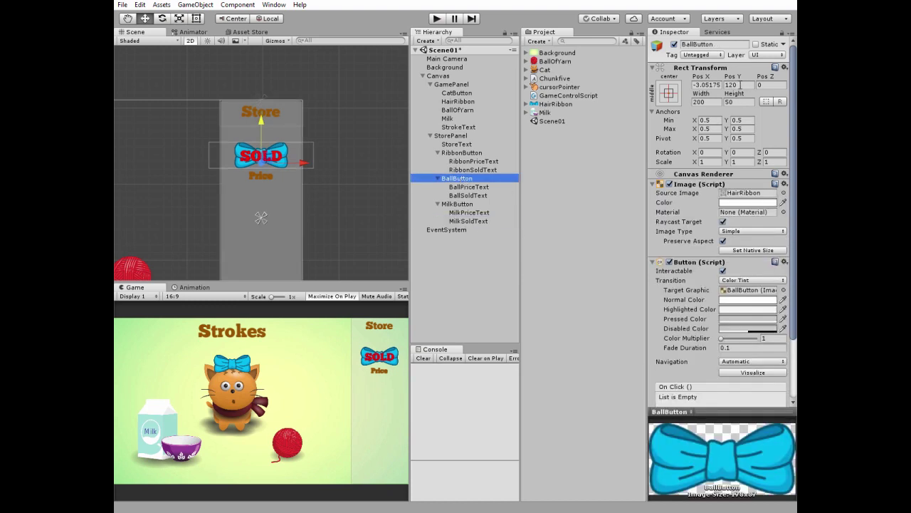
pyautogui.write('0')
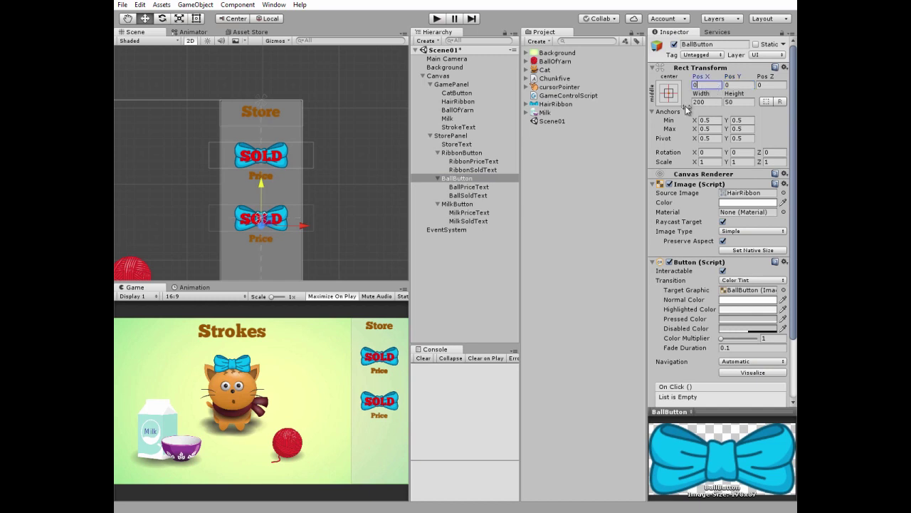
# - Position MilkButton in the lower part of the store panel with Pos X 0 and Pos Y -120
pyautogui.click(457, 204)
pyautogui.doubleClick(710, 84)
pyautogui.write('0')
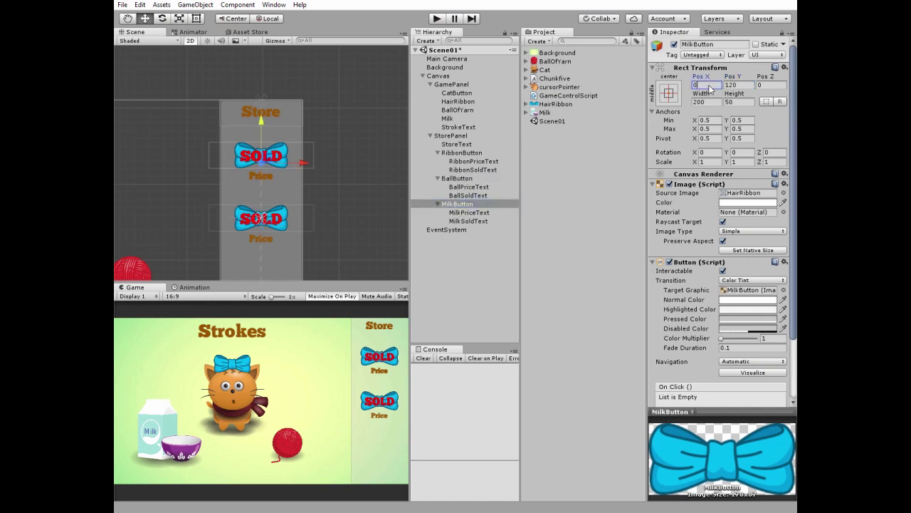
pyautogui.click(740, 85)
pyautogui.write('-120')
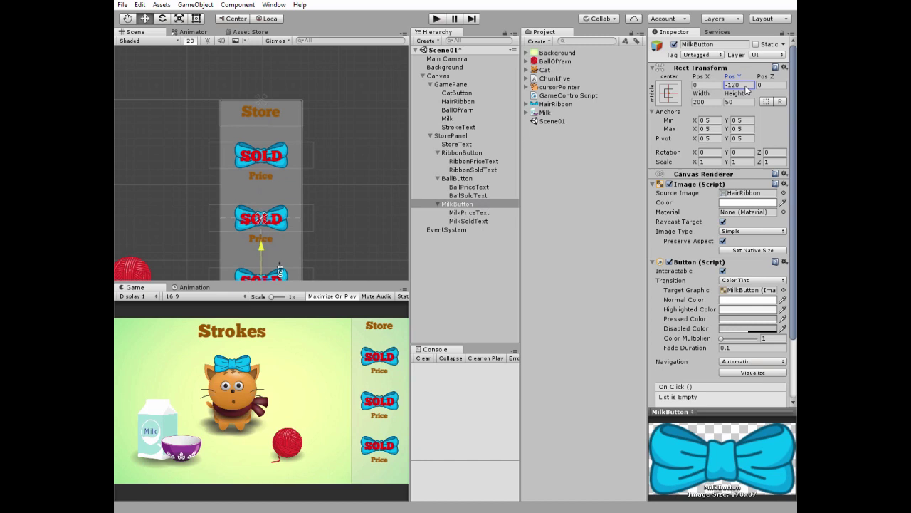
# - Give BallButton the BallOfYarn sprite as its source image and set its height to 80
pyautogui.click(457, 179)
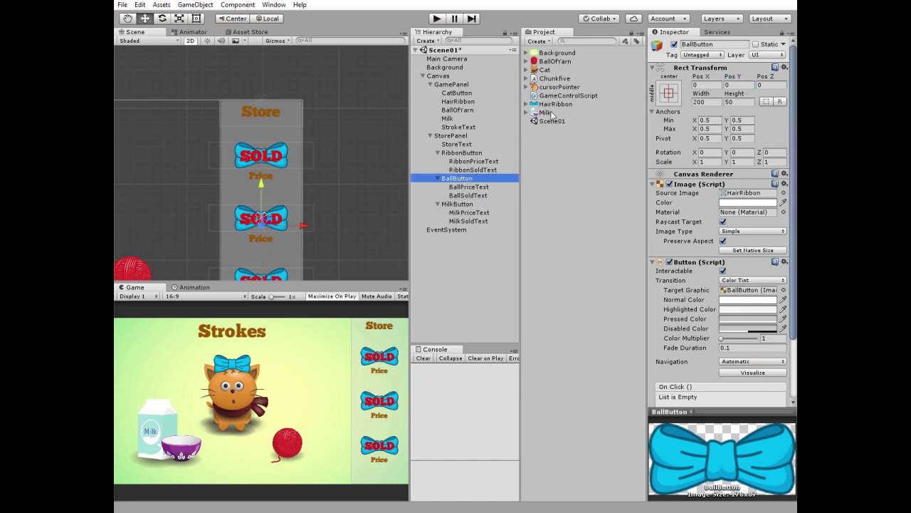
pyautogui.moveTo(733, 200); pyautogui.dragTo(735, 203)
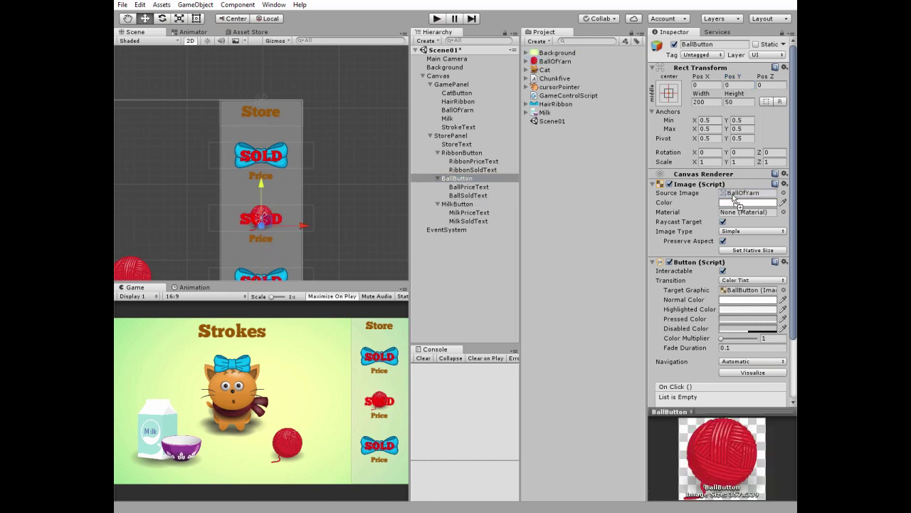
pyautogui.click(735, 102)
pyautogui.write('80')
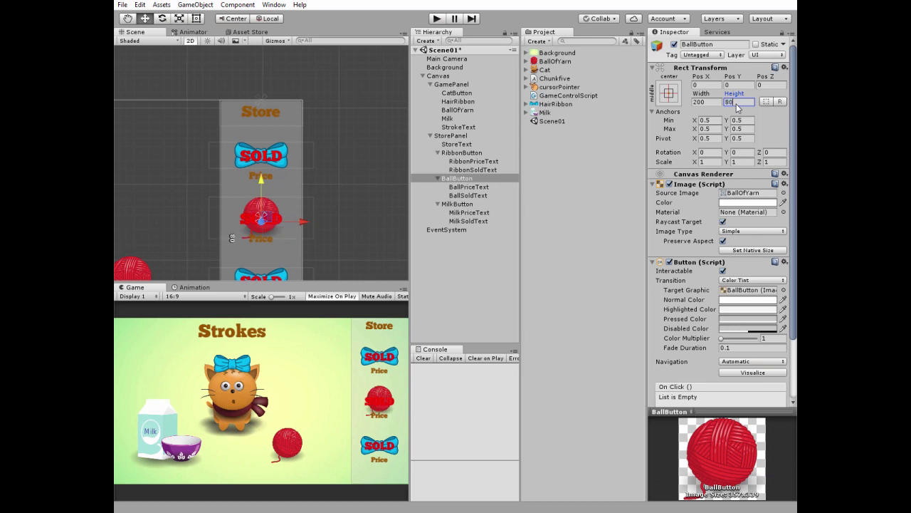
# - Give MilkButton the Milk sprite as its source image and try a height of 200
pyautogui.click(457, 204)
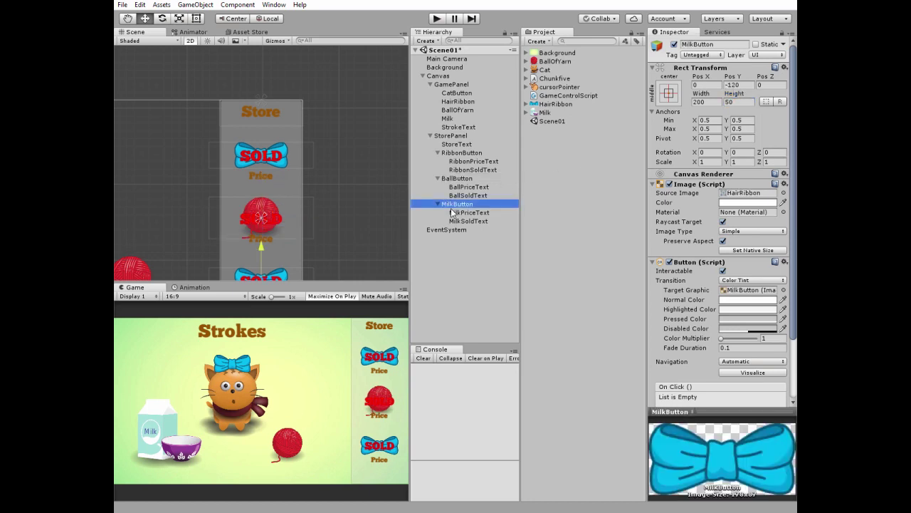
pyautogui.moveTo(535, 113); pyautogui.dragTo(736, 199)
pyautogui.click(734, 102)
pyautogui.write('200')
pyautogui.press('BackSpace')
pyautogui.press('BackSpace')
pyautogui.press('BackSpace')
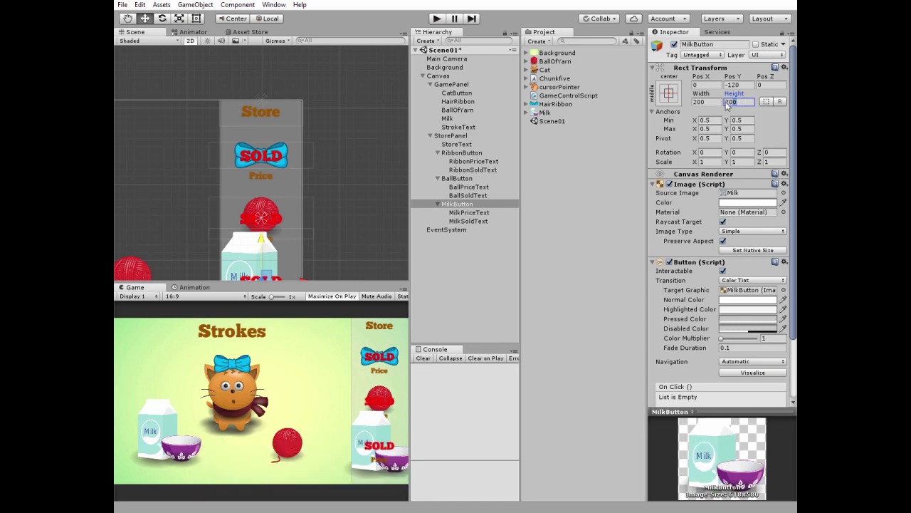
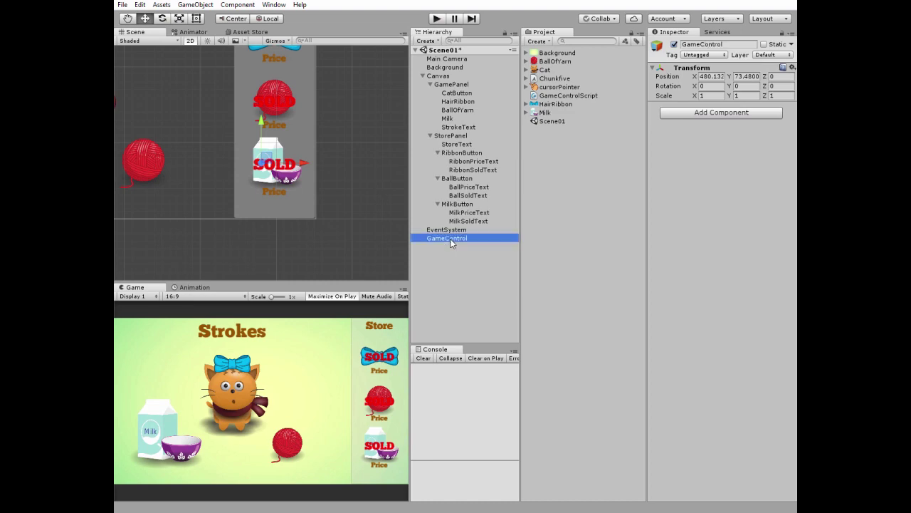
# - Review the GameControlScript code from beginning to end in MonoDevelop and return to Unity
pyautogui.doubleClick(555, 96)
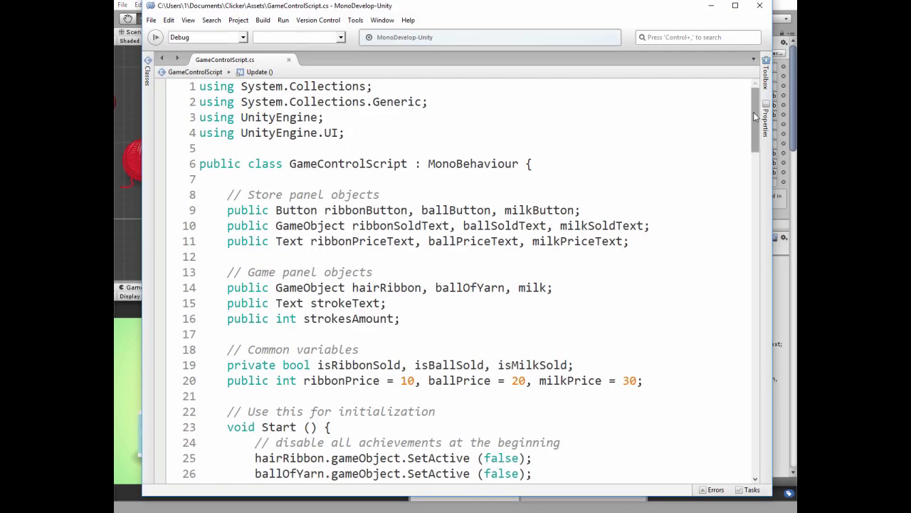
pyautogui.moveTo(756, 116); pyautogui.dragTo(757, 221)
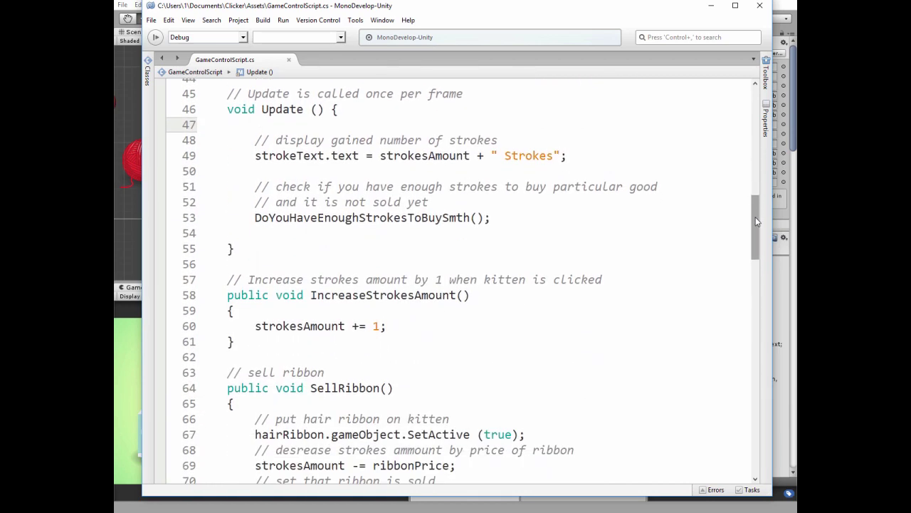
pyautogui.moveTo(757, 225); pyautogui.dragTo(760, 403)
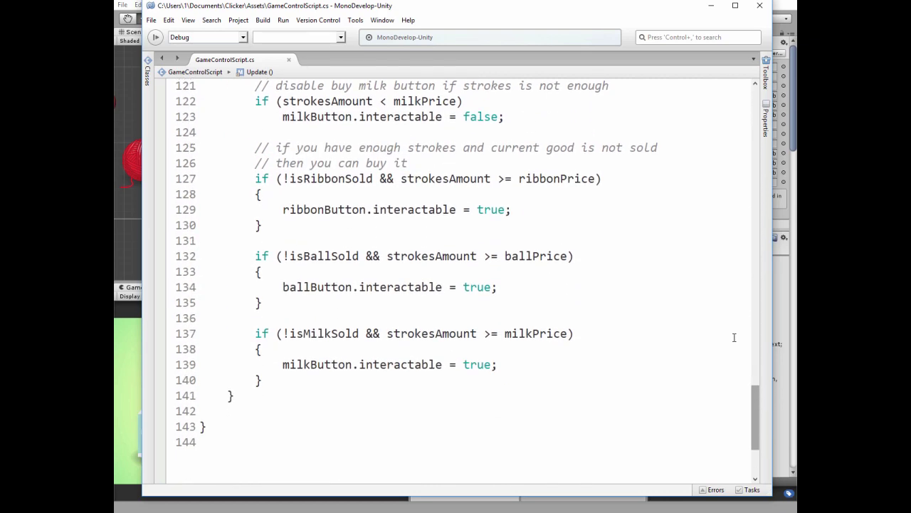
pyautogui.click(711, 6)
# - Attach GameControlScript to GameControl and assign RibbonButton, BallButton and MilkButton to its matching button references
pyautogui.moveTo(532, 93); pyautogui.dragTo(460, 237)
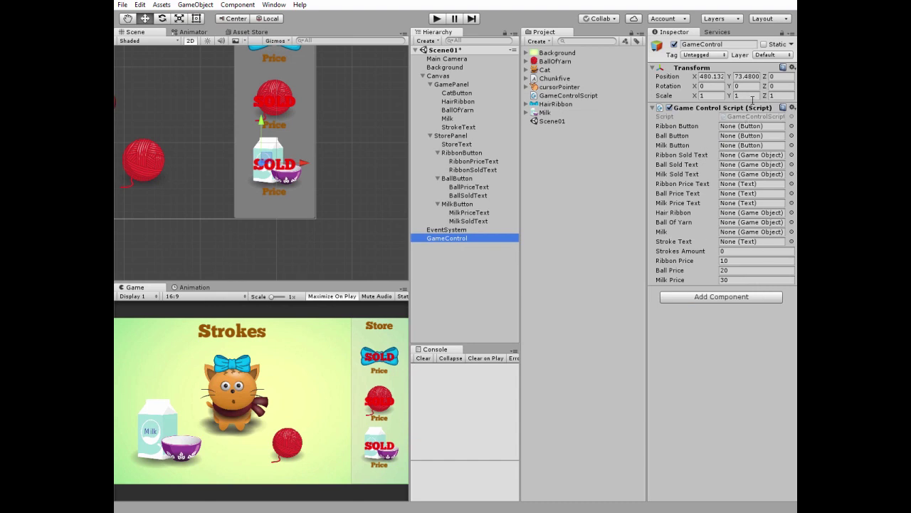
pyautogui.moveTo(446, 154); pyautogui.dragTo(740, 127)
pyautogui.moveTo(459, 183); pyautogui.dragTo(722, 135)
pyautogui.moveTo(643, 218); pyautogui.dragTo(729, 149)
# - Assign the ribbon, ball and milk sold texts and price texts to their matching references in GameControl's script
pyautogui.moveTo(481, 171); pyautogui.dragTo(737, 157)
pyautogui.moveTo(473, 193); pyautogui.dragTo(746, 166)
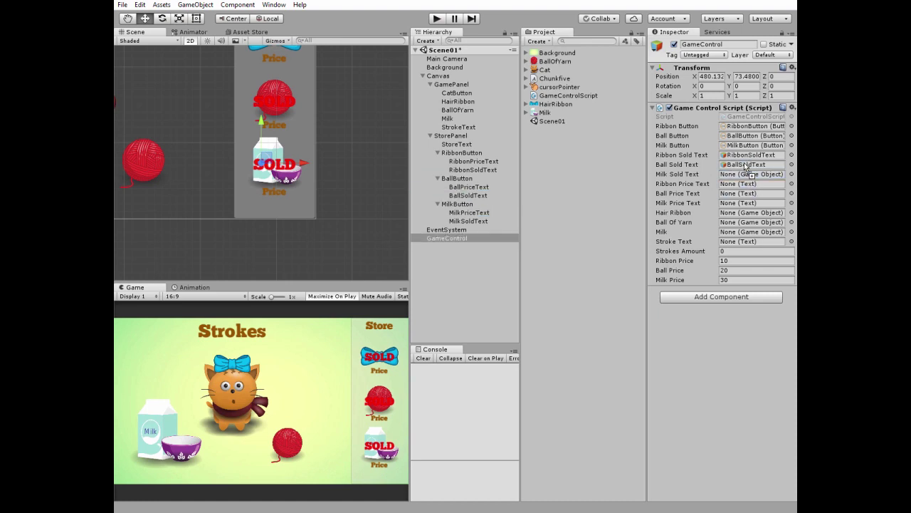
pyautogui.moveTo(467, 220); pyautogui.dragTo(742, 177)
pyautogui.moveTo(469, 162); pyautogui.dragTo(729, 187)
pyautogui.moveTo(465, 188); pyautogui.dragTo(729, 193)
pyautogui.moveTo(468, 213); pyautogui.dragTo(737, 208)
# - Assign the game panel's HairRibbon, BallOfYarn, Milk and StrokeText objects to their matching references in GameControl's script
pyautogui.moveTo(456, 104); pyautogui.dragTo(736, 215)
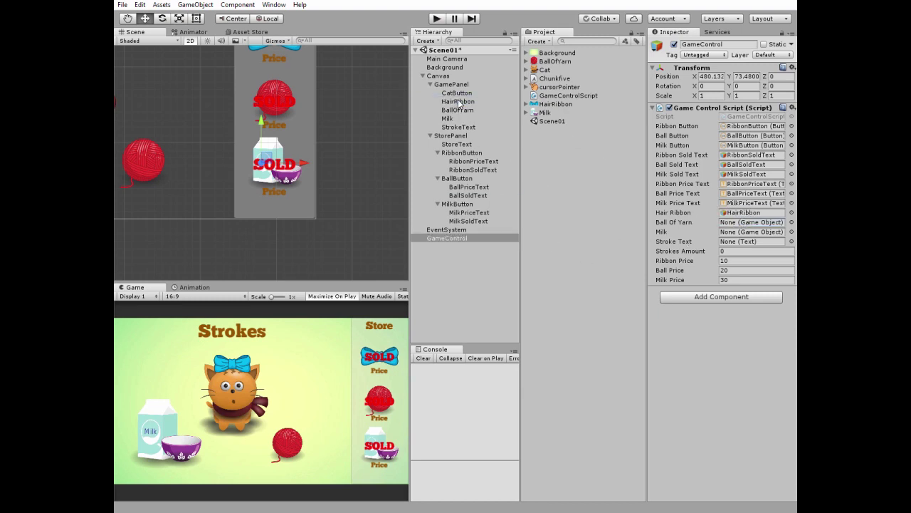
pyautogui.moveTo(455, 110); pyautogui.dragTo(722, 225)
pyautogui.moveTo(447, 118); pyautogui.dragTo(734, 232)
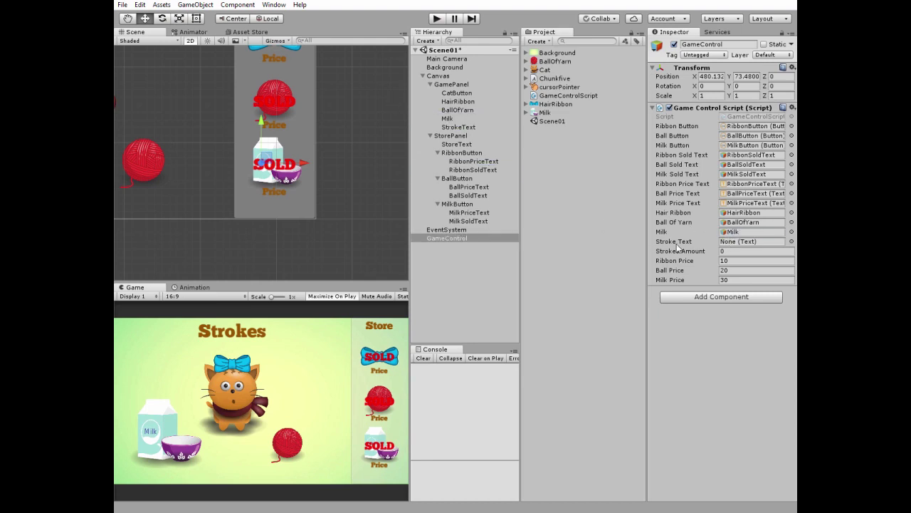
pyautogui.moveTo(458, 132)
pyautogui.mouseDown()
pyautogui.moveTo(631, 262)
pyautogui.moveTo(737, 243)
pyautogui.mouseUp()
# - Add an On Click event to CatButton that calls GameControlScript's IncreaseStrokesAmount () on GameControl
pyautogui.click(457, 93)
pyautogui.scroll(-3, 729, 352)
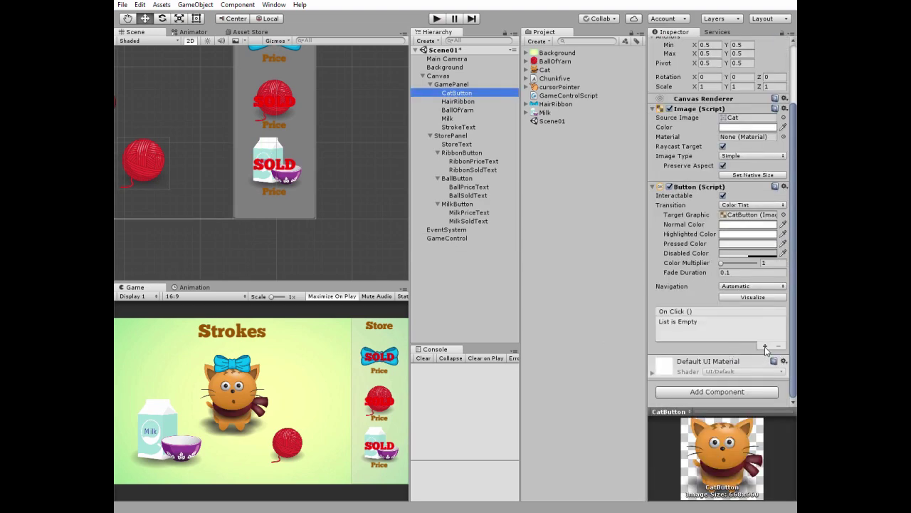
pyautogui.click(765, 347)
pyautogui.click(712, 332)
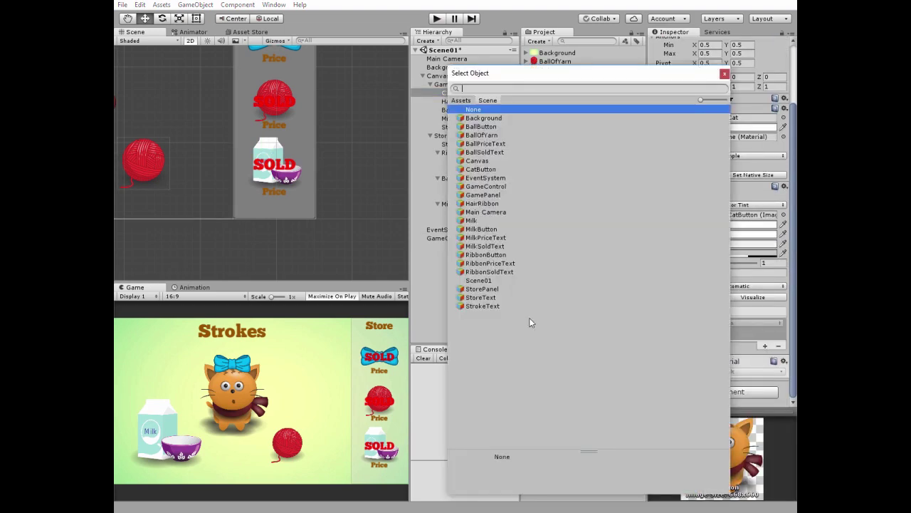
pyautogui.click(486, 186)
pyautogui.click(724, 74)
pyautogui.click(729, 323)
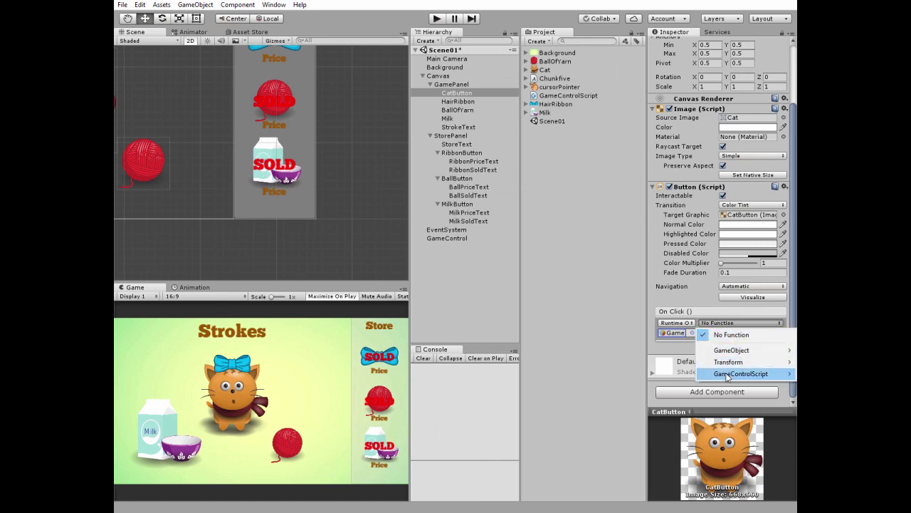
pyautogui.moveTo(726, 373)
pyautogui.click(606, 293)
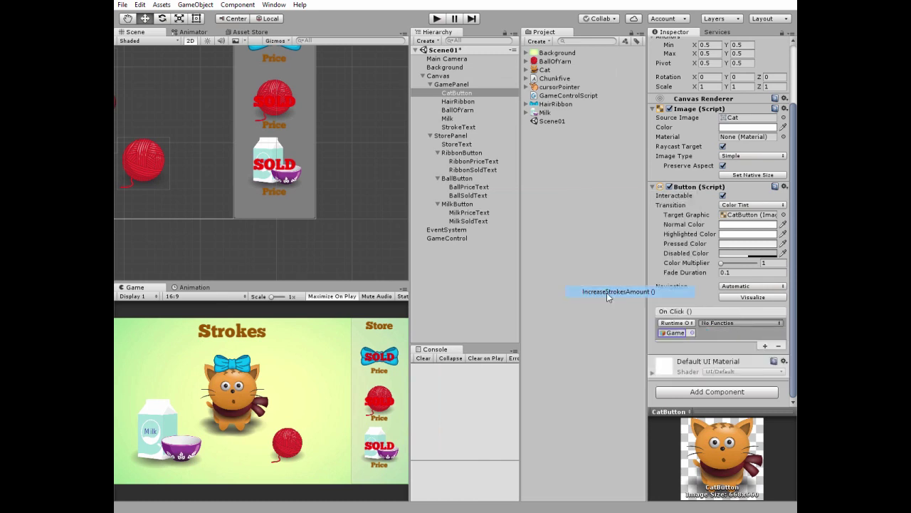
# - Add an On Click event to RibbonButton that calls GameControlScript's SellRibbon () on GameControl
pyautogui.click(460, 154)
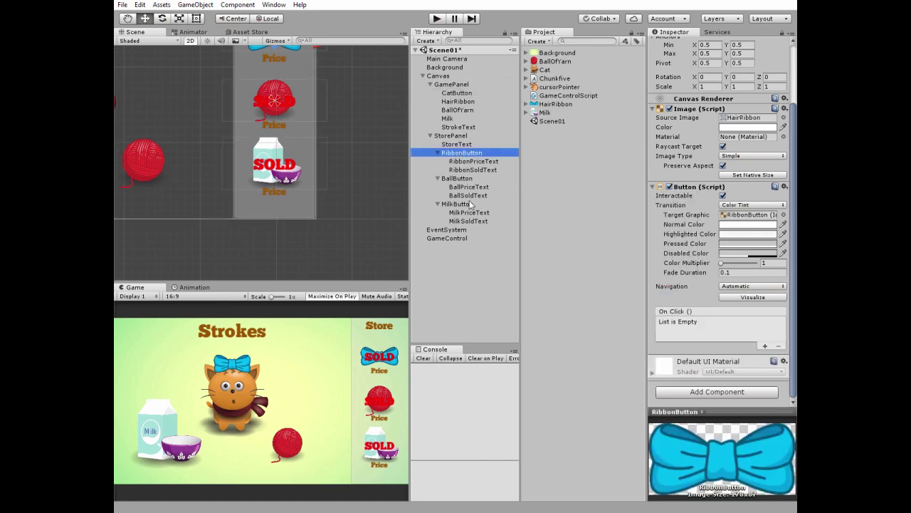
pyautogui.click(765, 346)
pyautogui.click(680, 332)
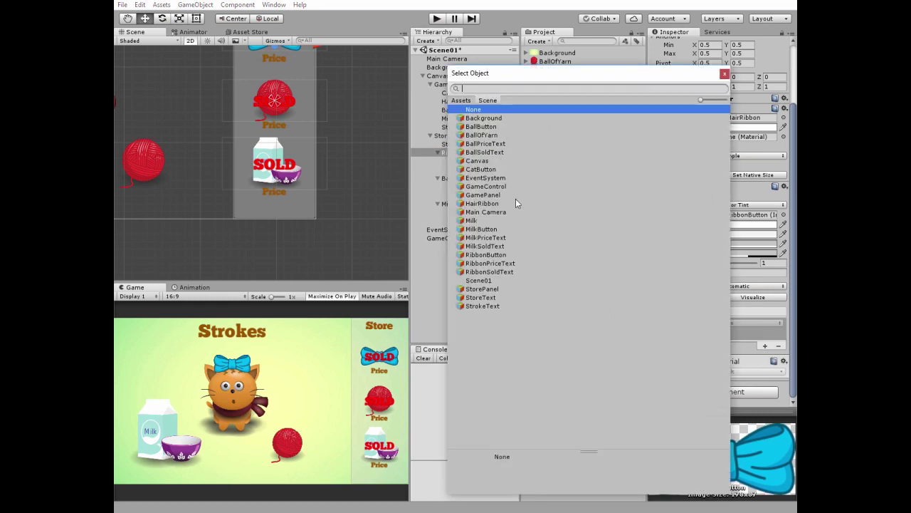
pyautogui.click(496, 187)
pyautogui.click(724, 75)
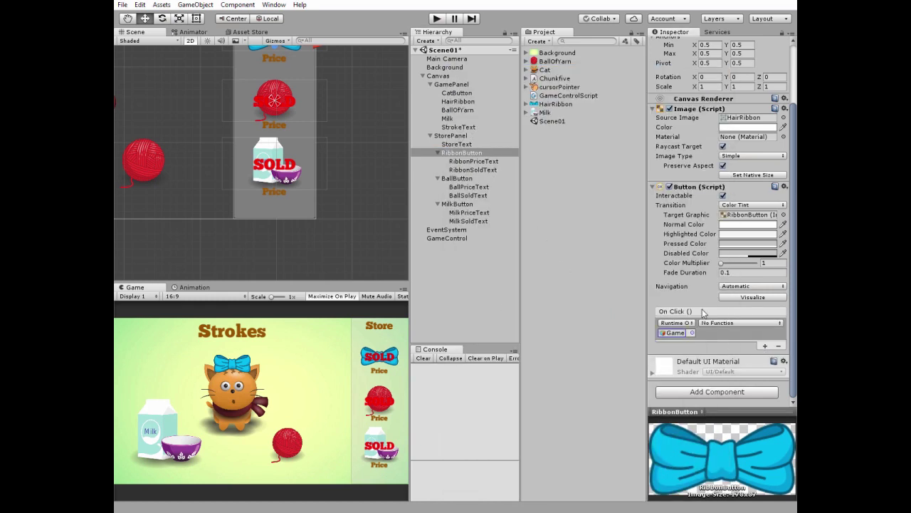
pyautogui.click(724, 325)
pyautogui.moveTo(726, 379)
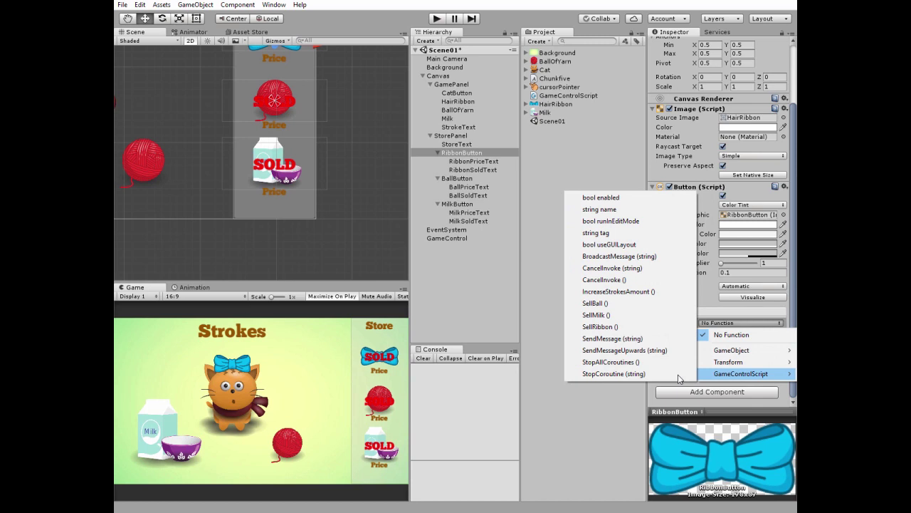
pyautogui.click(601, 326)
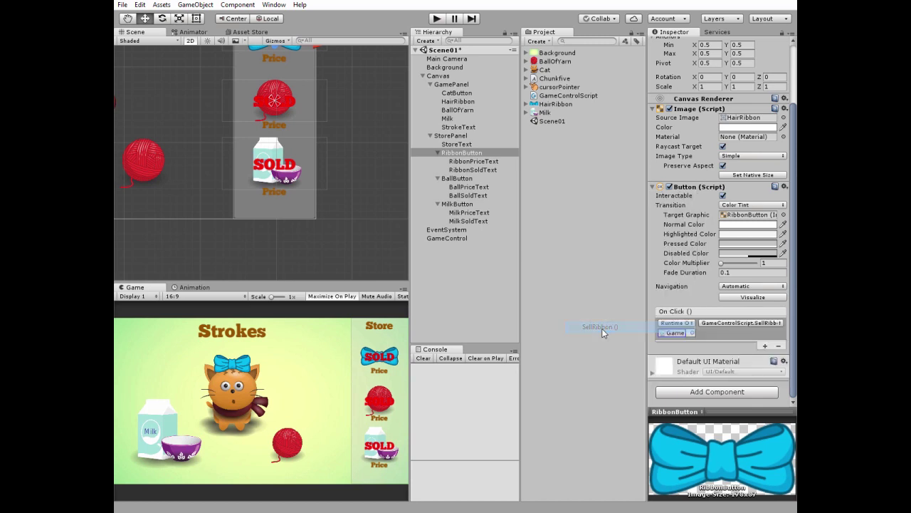
# - Add an On Click event to BallButton that calls GameControlScript's SellBall () on GameControl
pyautogui.click(460, 181)
pyautogui.click(764, 347)
pyautogui.click(713, 332)
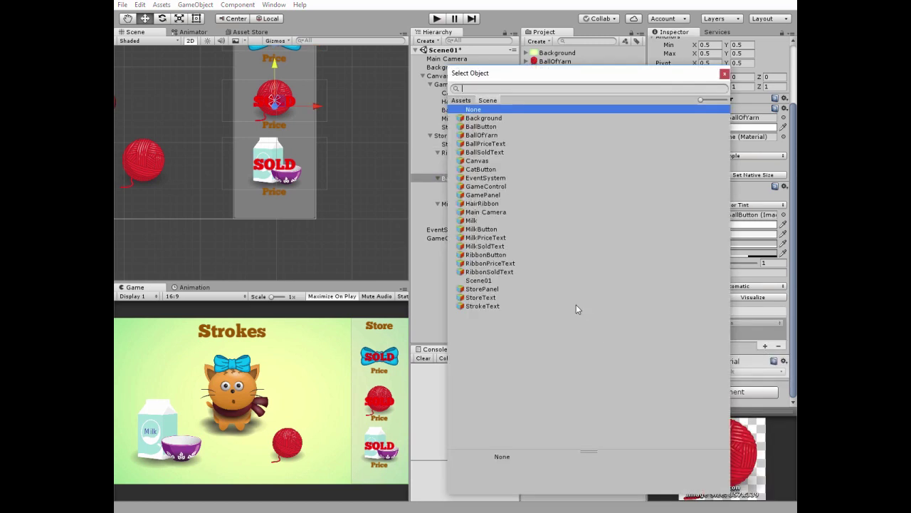
pyautogui.click(485, 186)
pyautogui.click(724, 76)
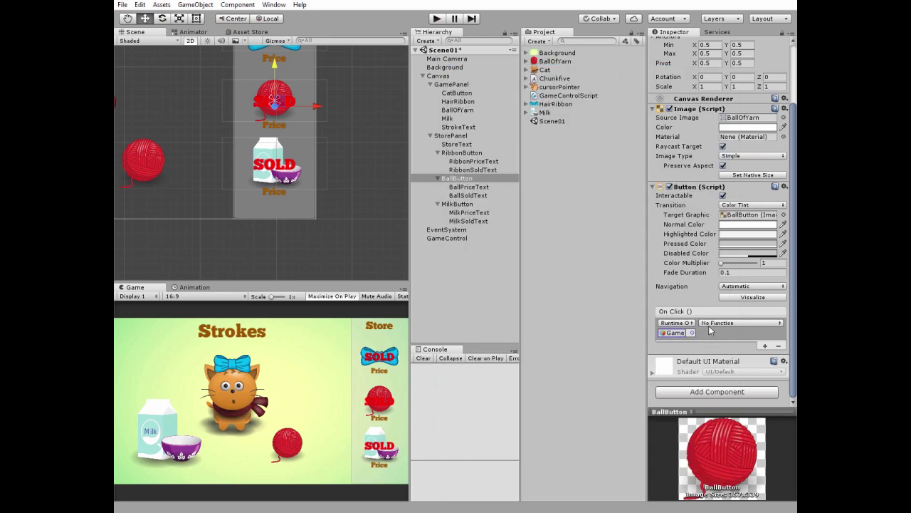
pyautogui.click(711, 324)
pyautogui.moveTo(758, 373)
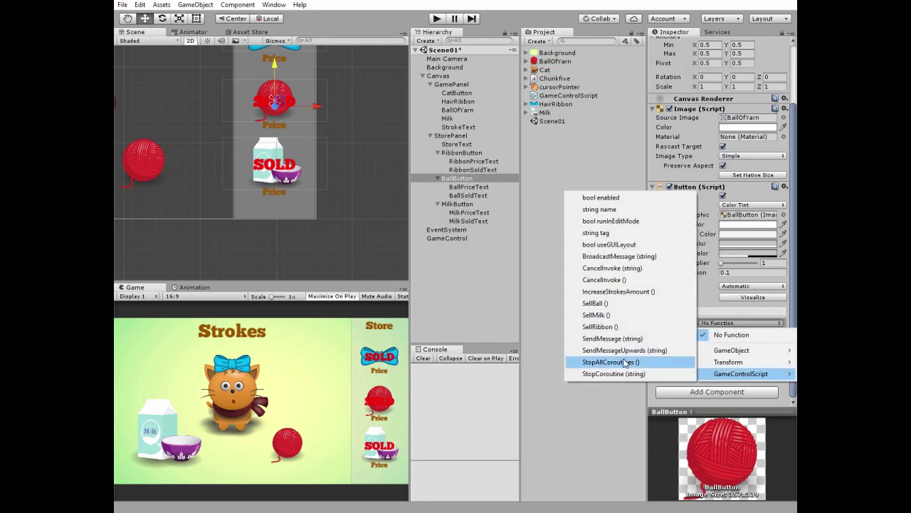
pyautogui.click(596, 303)
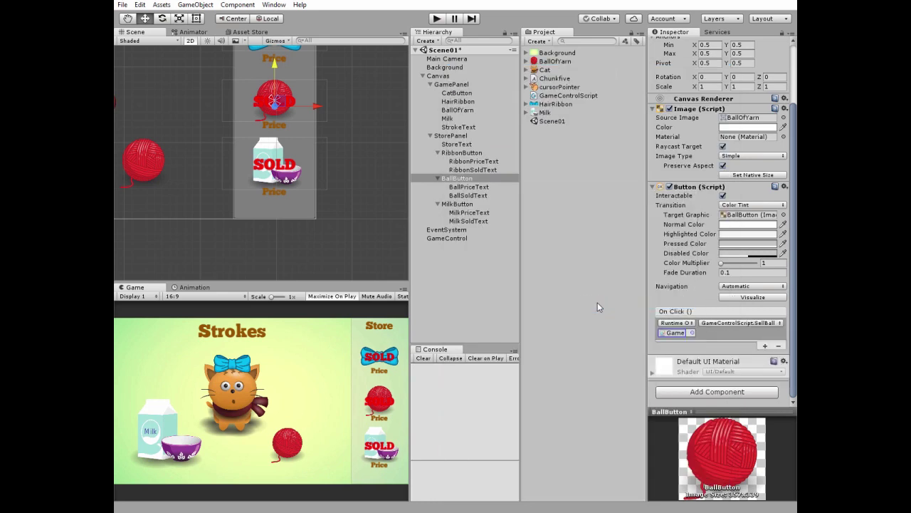
# - Add an On Click event to MilkButton that calls GameControlScript's SellMilk () on GameControl
pyautogui.click(458, 205)
pyautogui.click(766, 347)
pyautogui.click(713, 334)
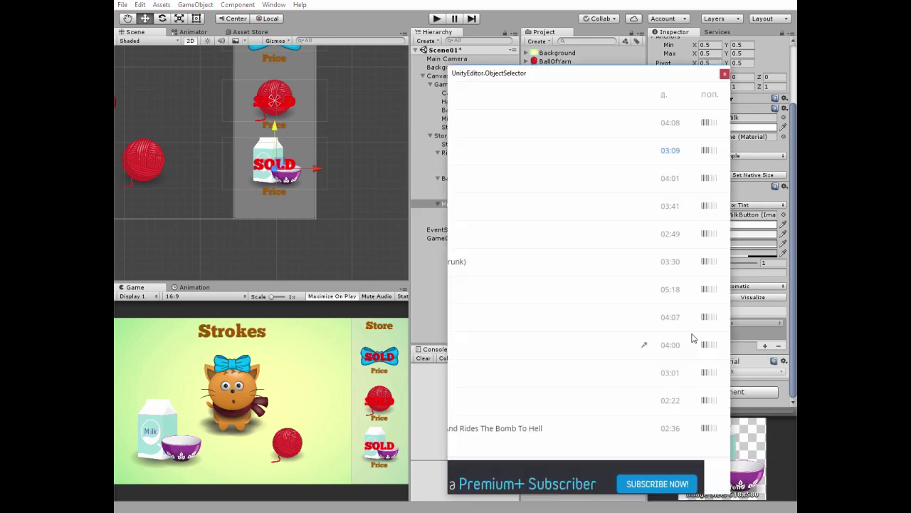
pyautogui.click(485, 185)
pyautogui.click(724, 74)
pyautogui.click(740, 323)
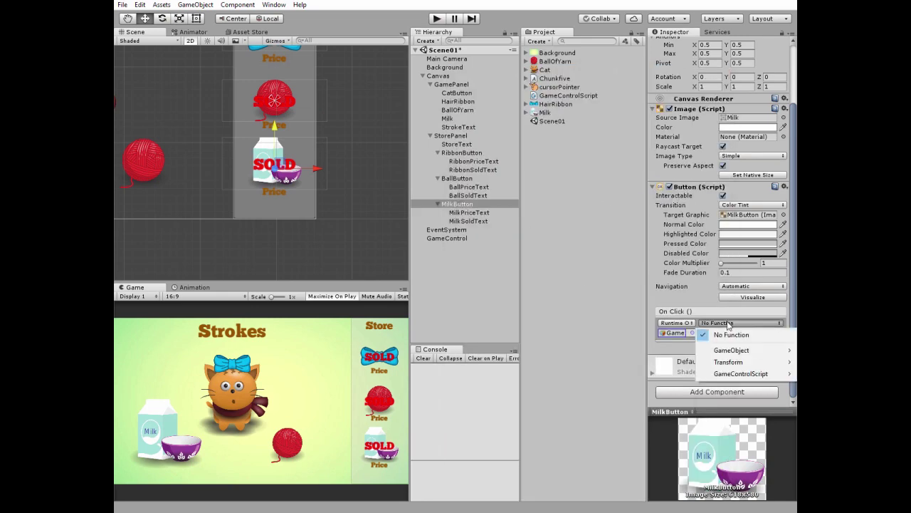
pyautogui.moveTo(740, 373)
pyautogui.click(598, 314)
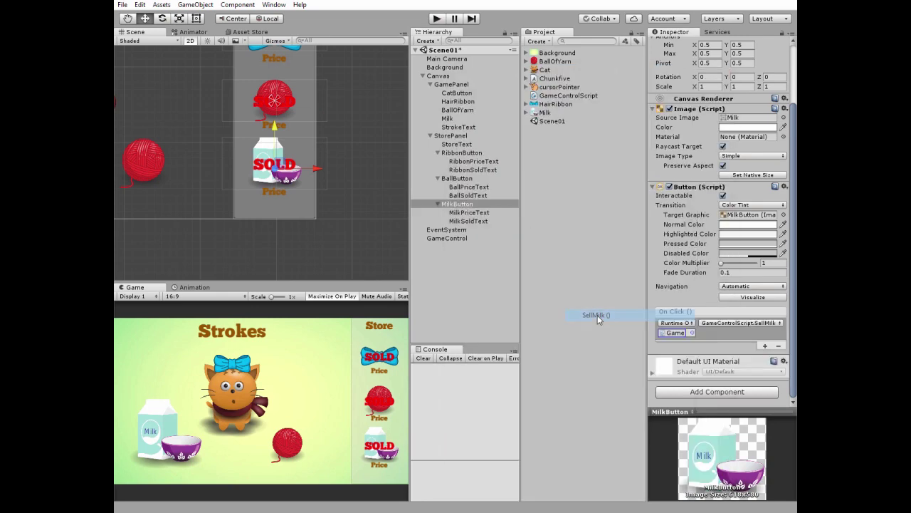
# - Change the cursorPointer image's texture type to Cursor and apply the import settings
pyautogui.scroll(3, 662, 364)
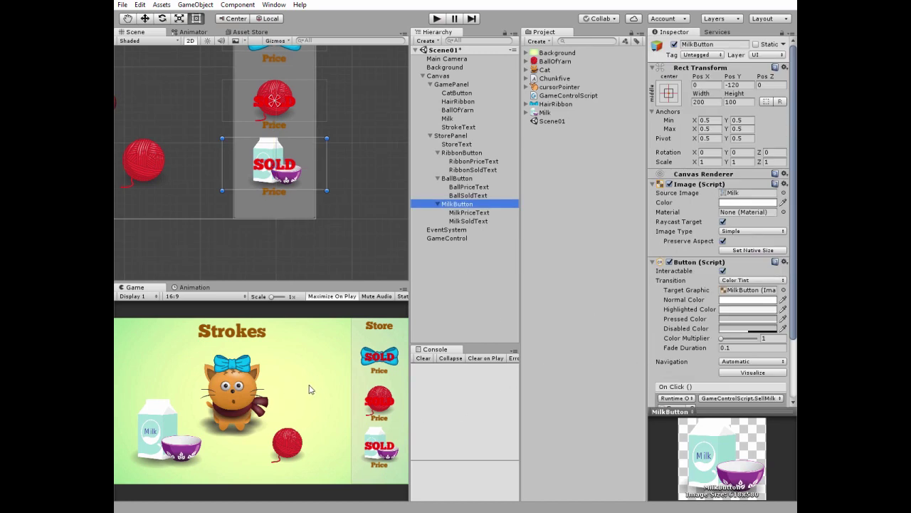
pyautogui.click(556, 87)
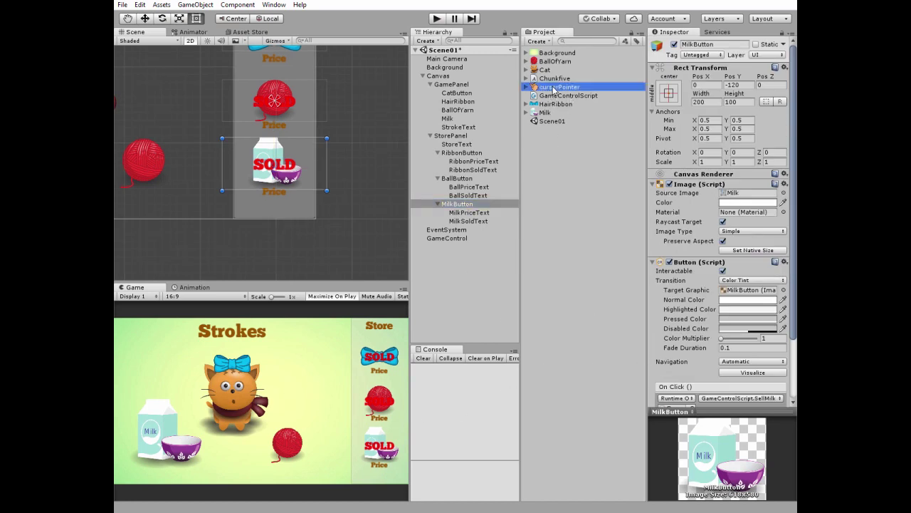
pyautogui.click(744, 70)
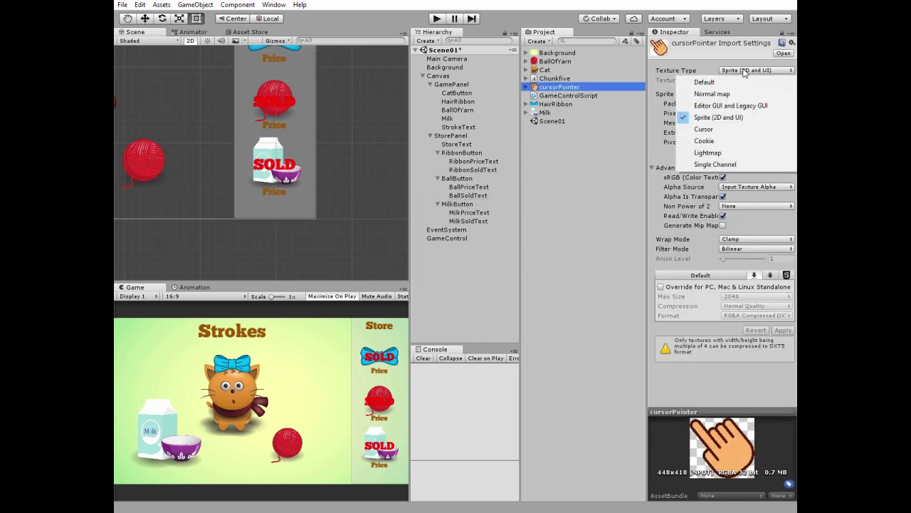
pyautogui.click(703, 128)
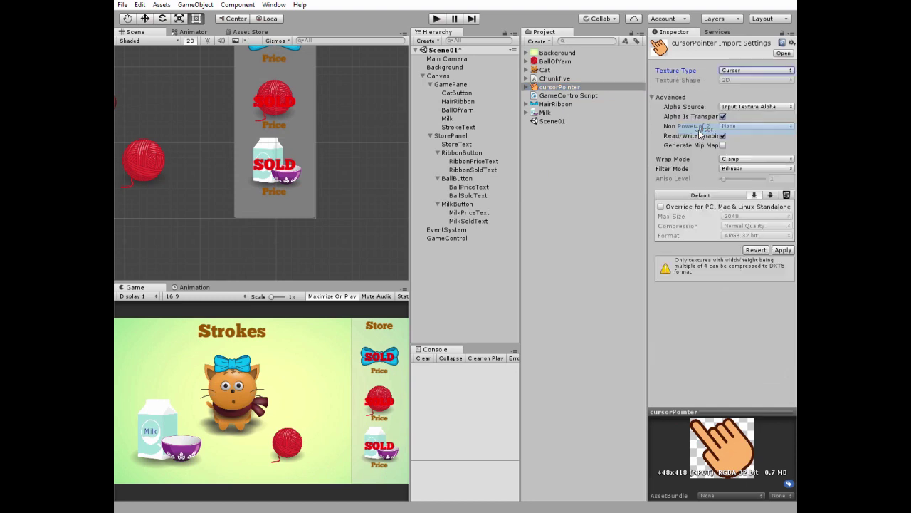
pyautogui.click(782, 250)
# - Set cursorPointer as the default cursor in the project's player settings and close the build settings
pyautogui.click(122, 5)
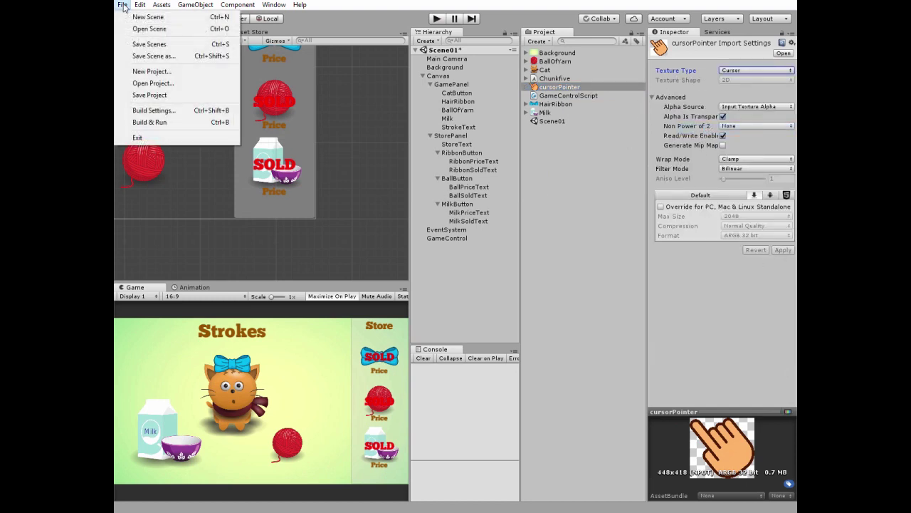
pyautogui.click(163, 109)
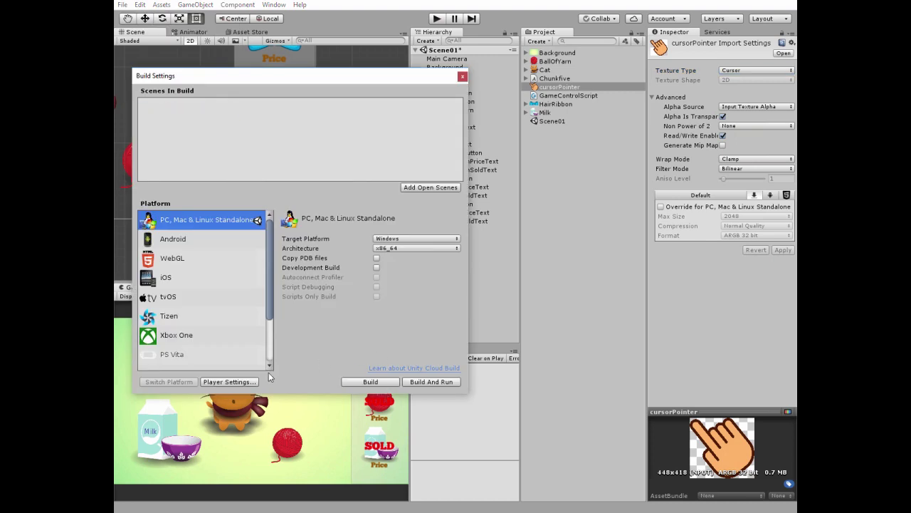
pyautogui.click(237, 381)
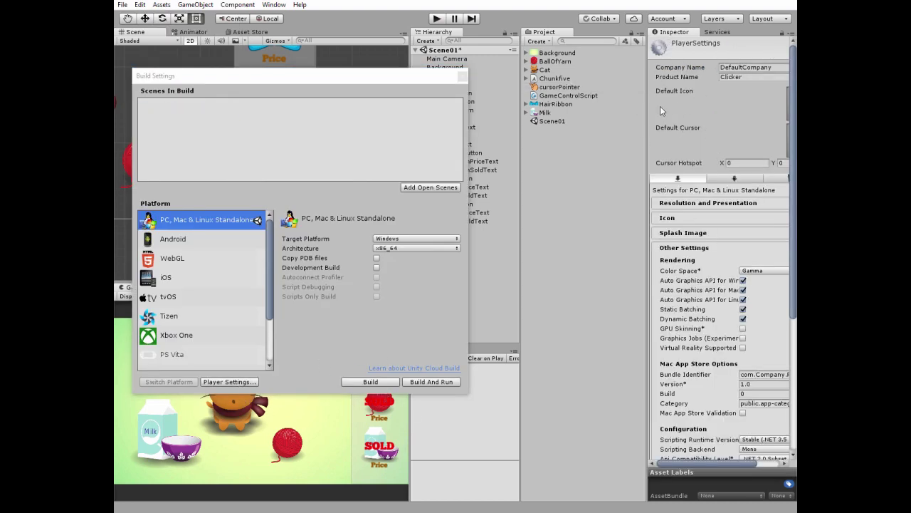
pyautogui.moveTo(716, 464); pyautogui.dragTo(748, 463)
pyautogui.click(776, 153)
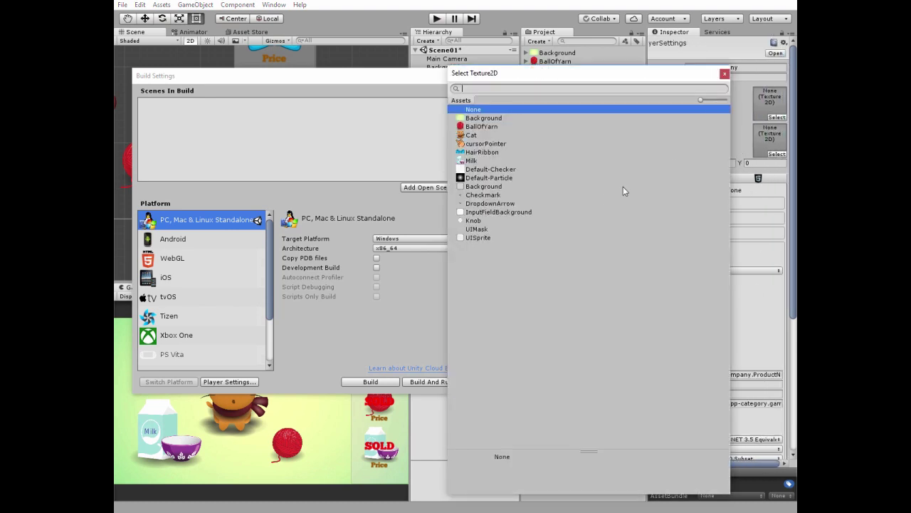
pyautogui.click(491, 143)
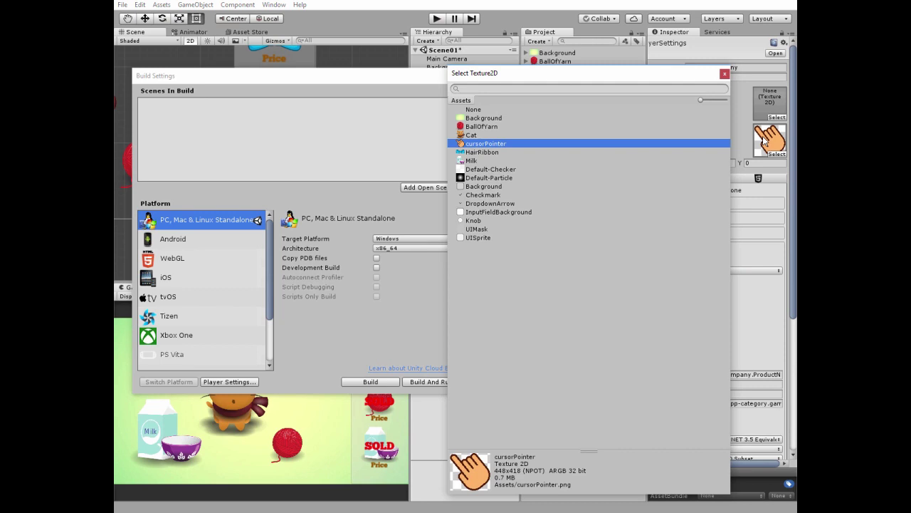
pyautogui.click(724, 74)
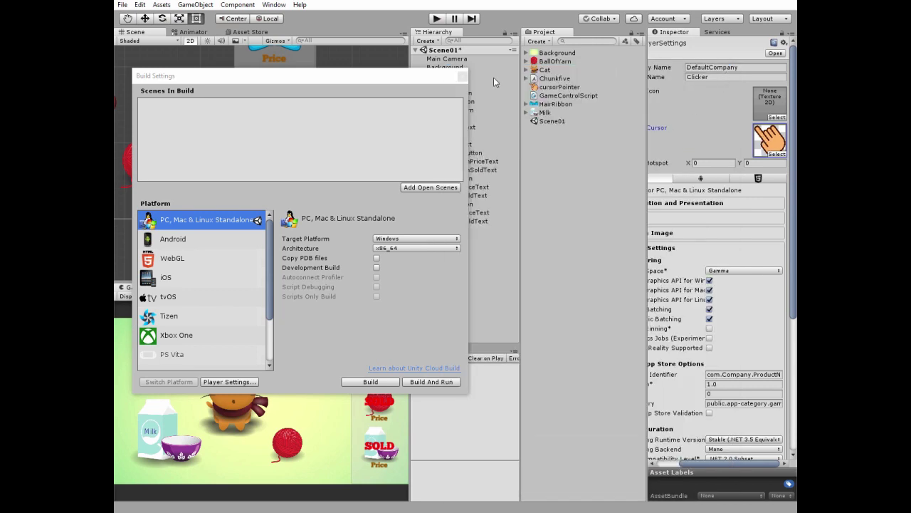
pyautogui.click(462, 76)
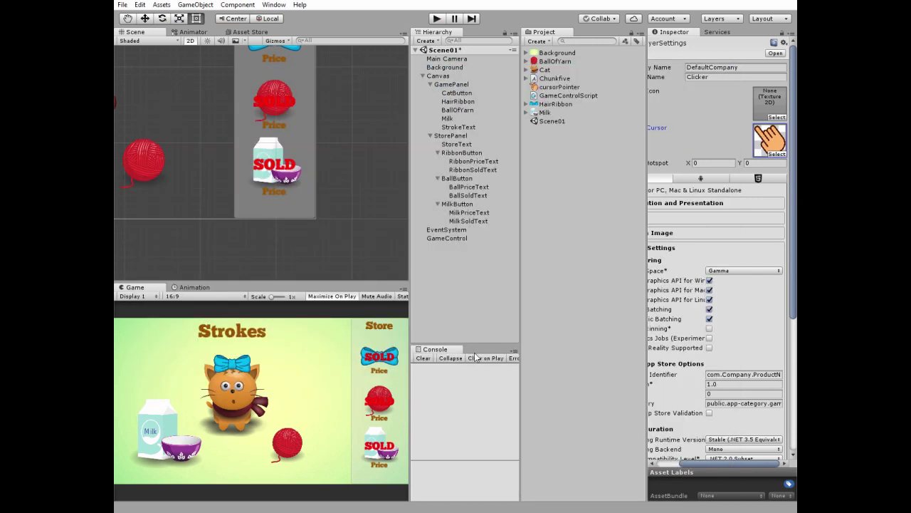
# - Run the game and stroke the cat repeatedly to collect enough strokes for the 10-stroke ribbon
pyautogui.click(436, 19)
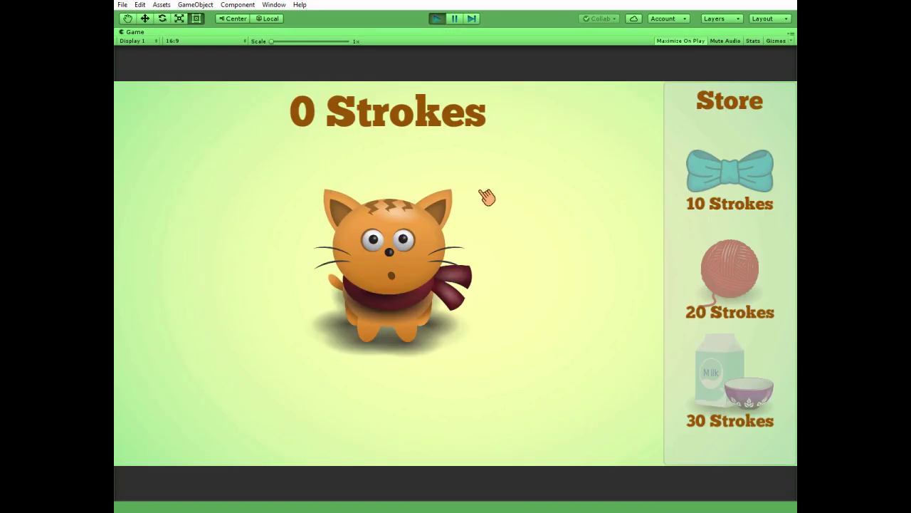
pyautogui.click(407, 262)
pyautogui.click(385, 270)
pyautogui.click(377, 257)
pyautogui.click(400, 245)
pyautogui.click(412, 243)
pyautogui.click(424, 269)
pyautogui.click(411, 283)
pyautogui.doubleClick(381, 285)
pyautogui.click(368, 272)
pyautogui.doubleClick(400, 242)
pyautogui.doubleClick(388, 276)
pyautogui.doubleClick(385, 269)
pyautogui.click(395, 253)
pyautogui.click(395, 253)
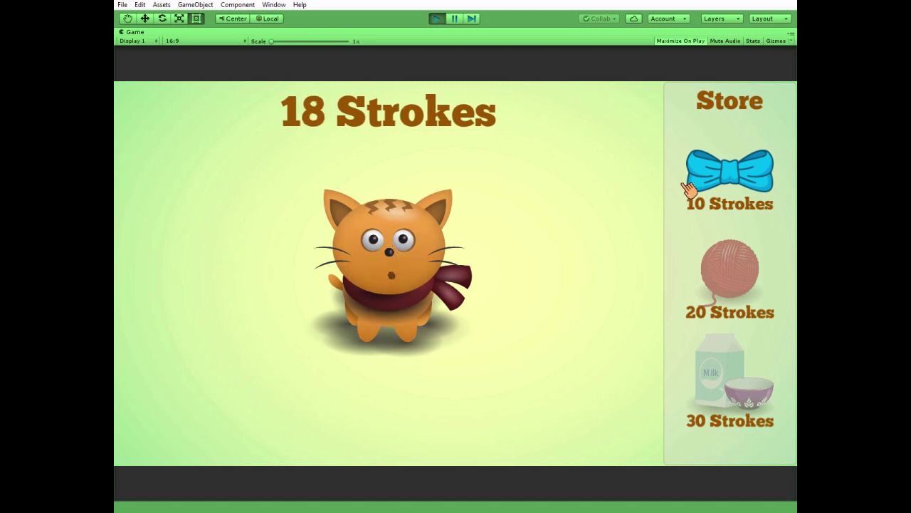